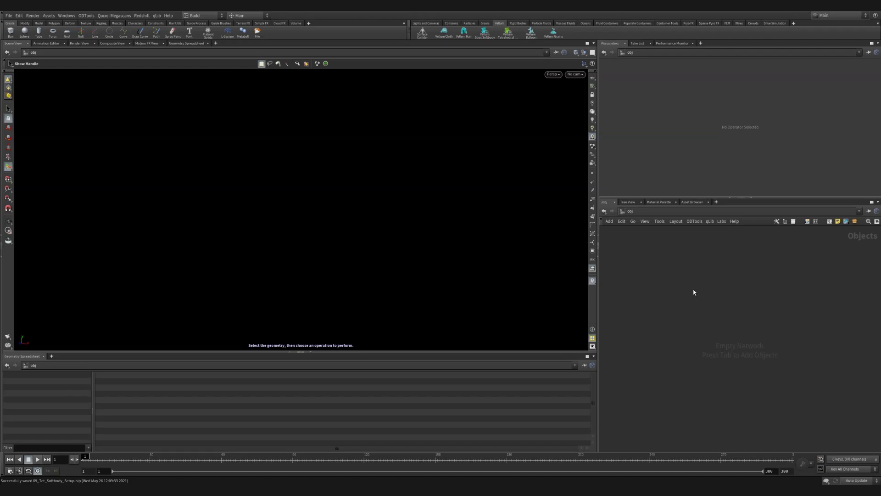
Step: Create a Geometry object and name it Tet_Softbody
key(Tab)
text(geo)
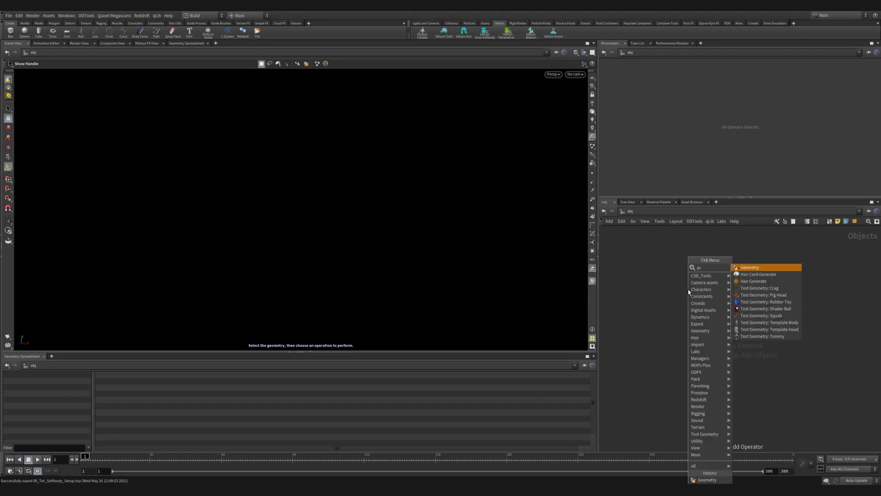
key(Return)
click(688, 289)
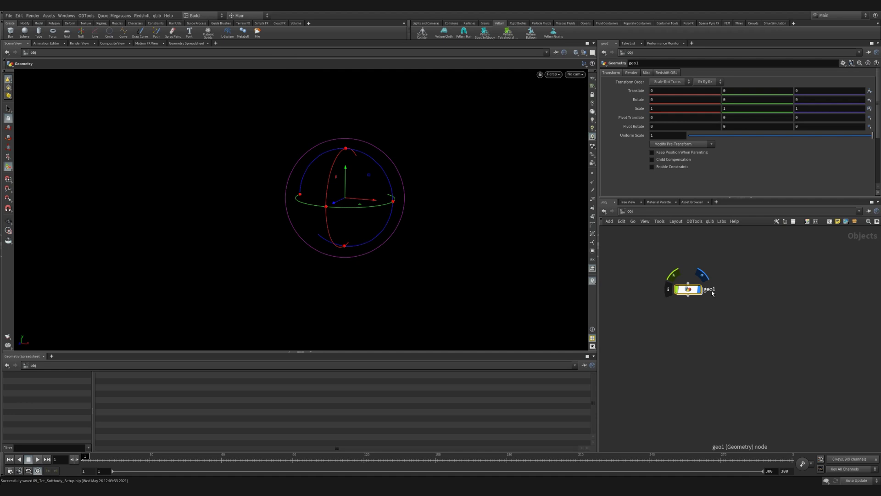
double_click(710, 289)
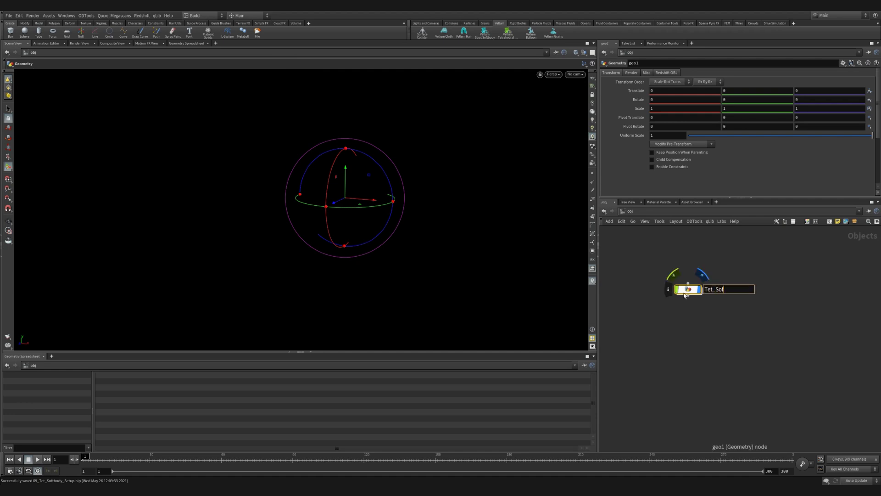
key(Return)
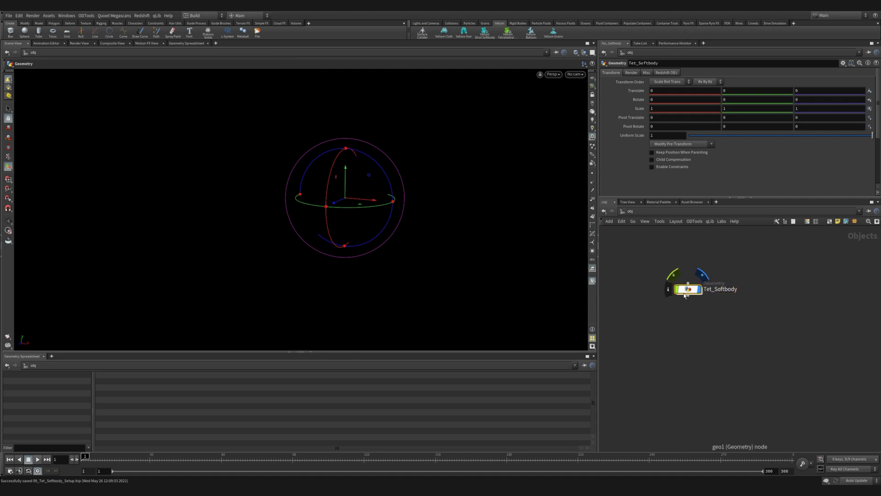
Step: Add a Pig Head test geometry inside the Tet_Softbody object and save the scene
double_click(686, 291)
key(Tab)
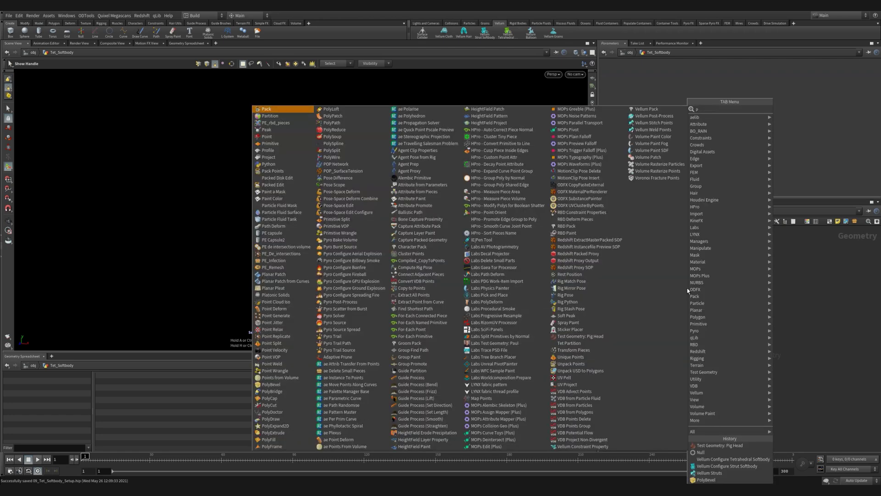
text(pighea)
key(Return)
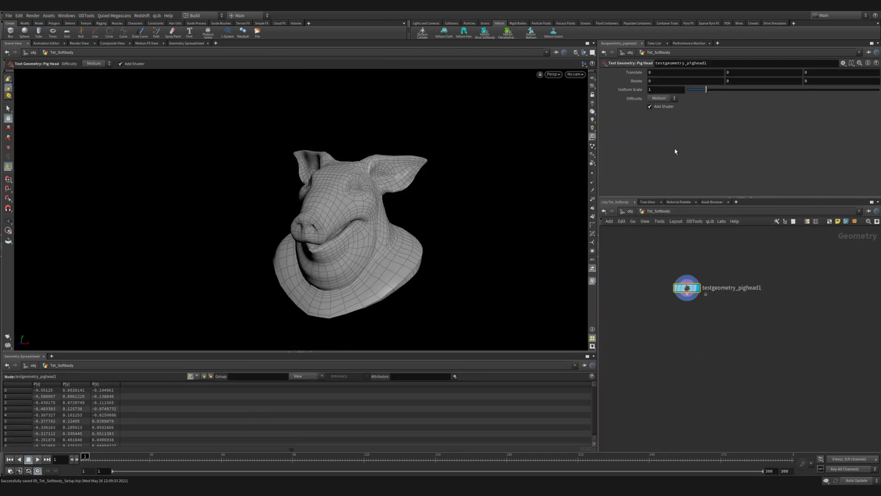
key(ctrl+s)
Step: Apply the Vellum Tetrahedral Softbody tool to the pig head
alt+drag(492, 221, 467, 223)
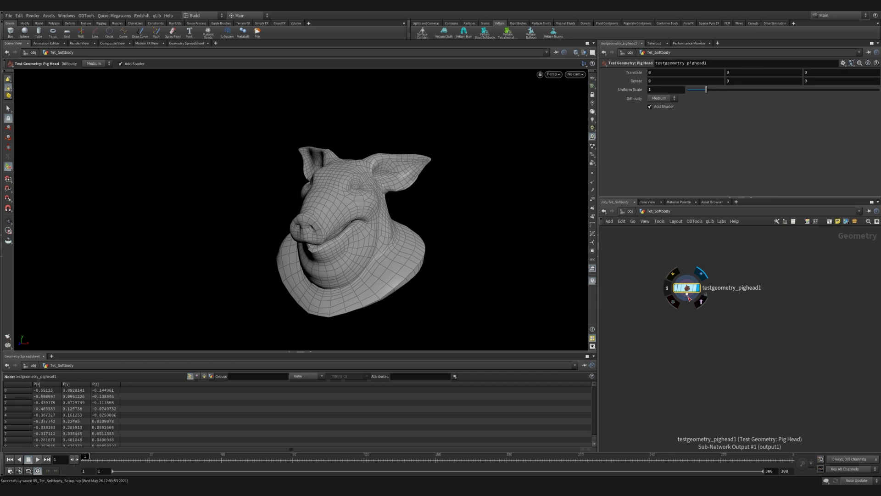
click(507, 33)
key(Return)
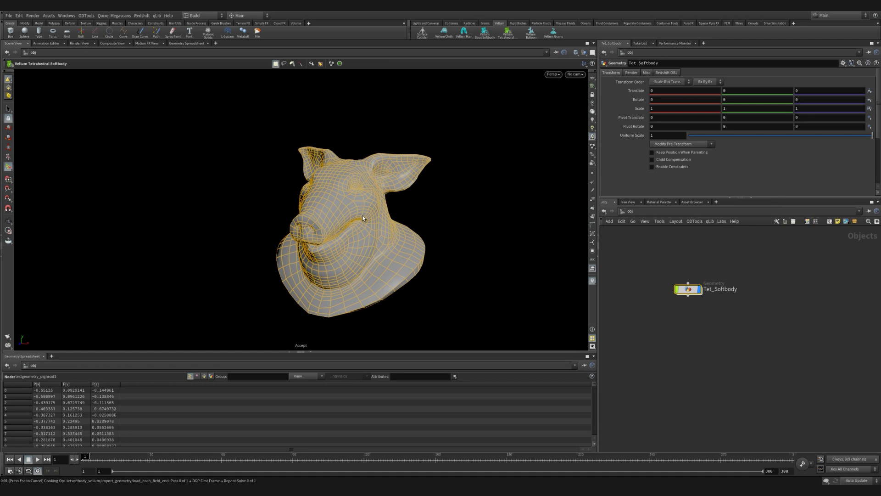
Step: Tidy the node layout in AutoDopNetwork and show the parameters of the Tet_Softbody_vellum source
key(l)
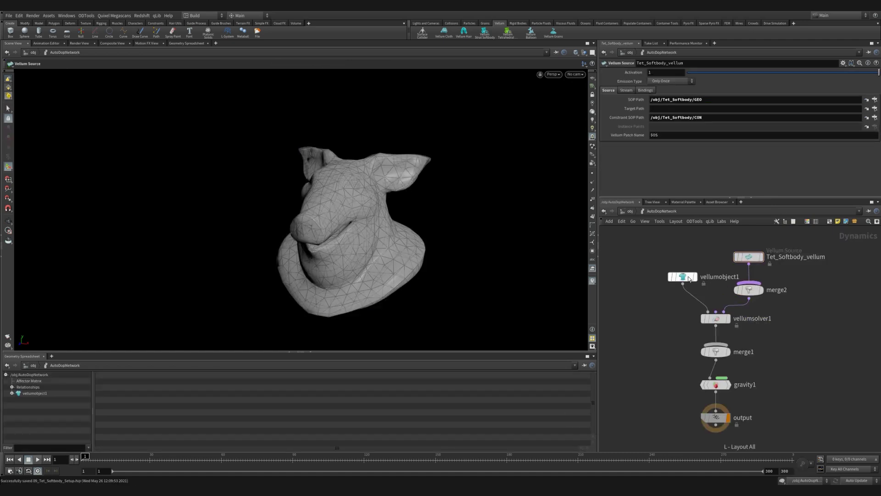
click(668, 292)
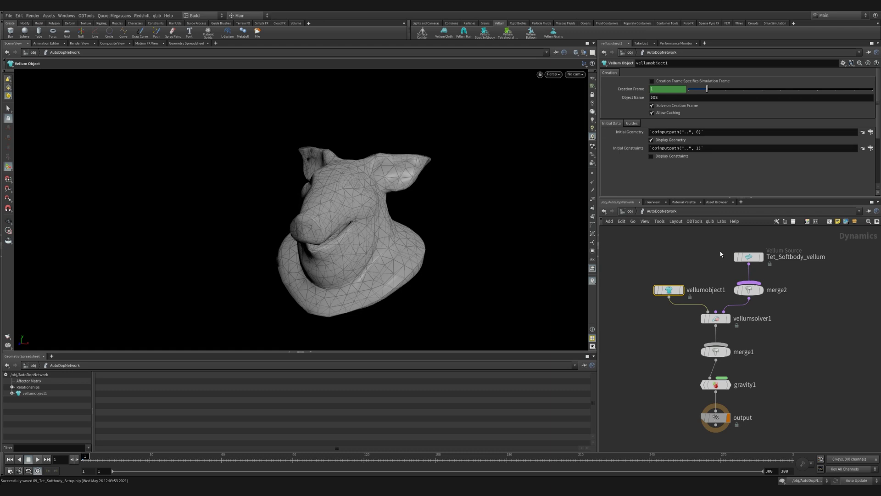
click(749, 257)
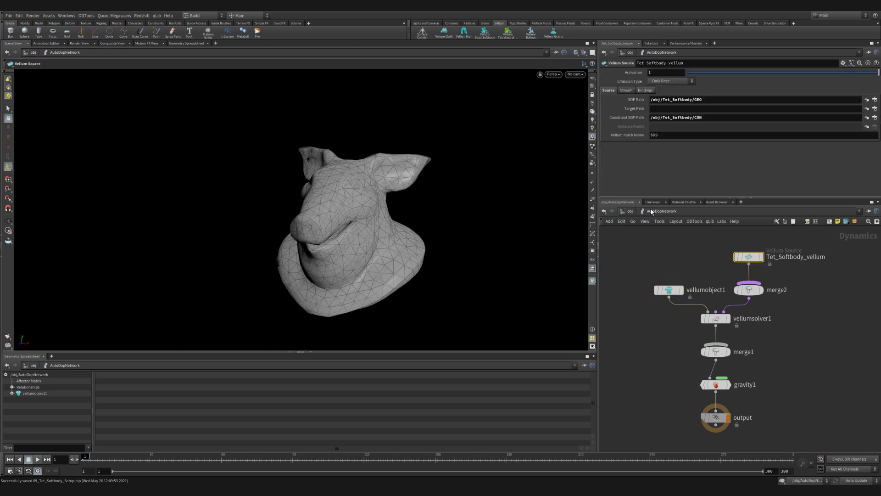
Step: Arrange the three object-level nodes in a vertical column and look inside tetsoftbody_vellum
key(u)
key(l)
drag(724, 299, 693, 298)
drag(784, 317, 692, 325)
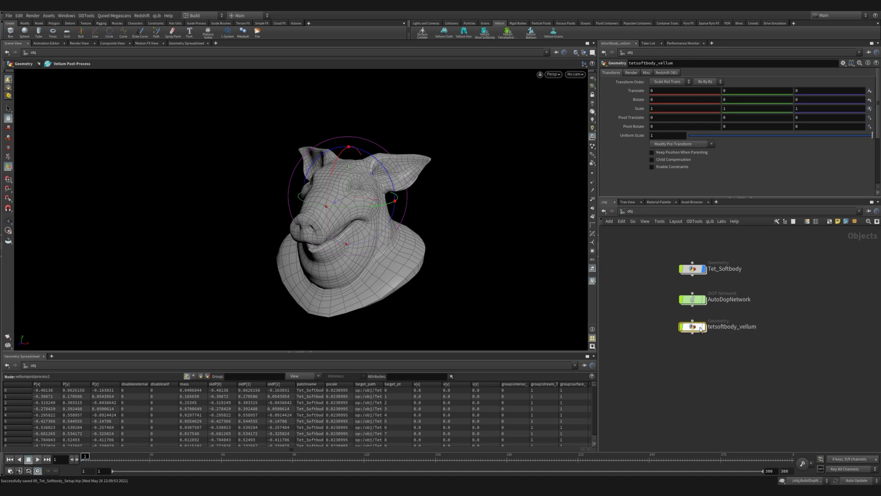
double_click(693, 327)
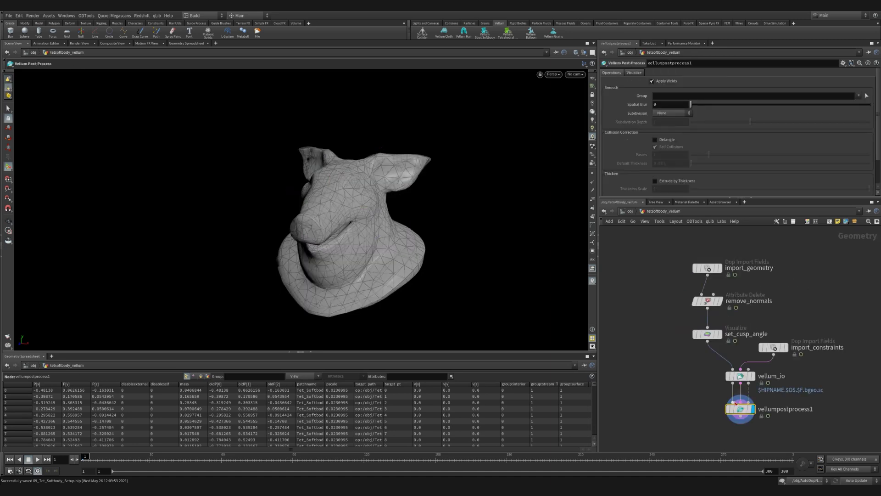
click(630, 212)
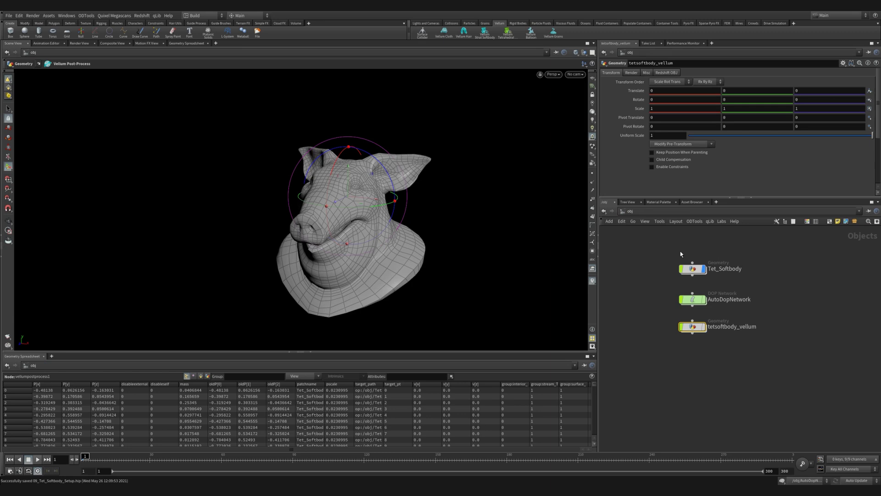
Step: Rearrange the nodes inside Tet_Softbody, setting the polyreduce-to-constraints chain apart and placing pointdeform1 and transfer_velocity lower down
double_click(693, 270)
middle_drag(702, 264, 703, 303)
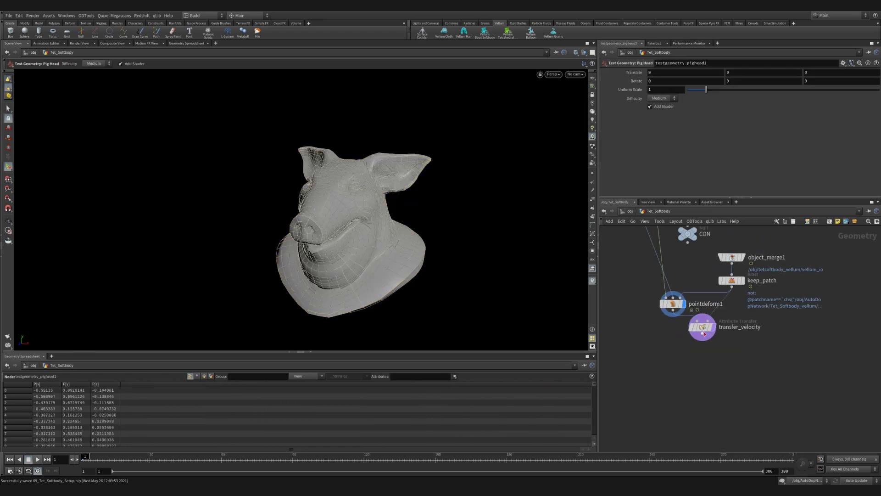
drag(702, 326, 701, 365)
middle_drag(706, 277, 707, 310)
right_drag(708, 310, 689, 310)
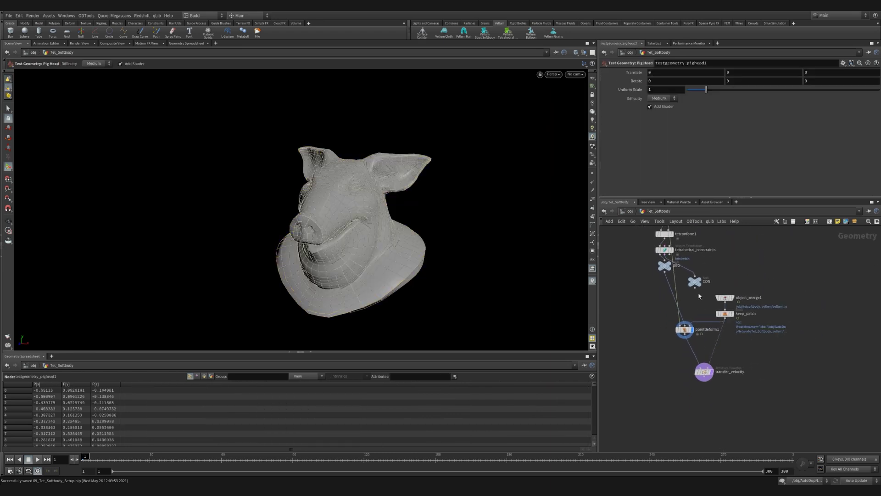
middle_drag(698, 296, 706, 358)
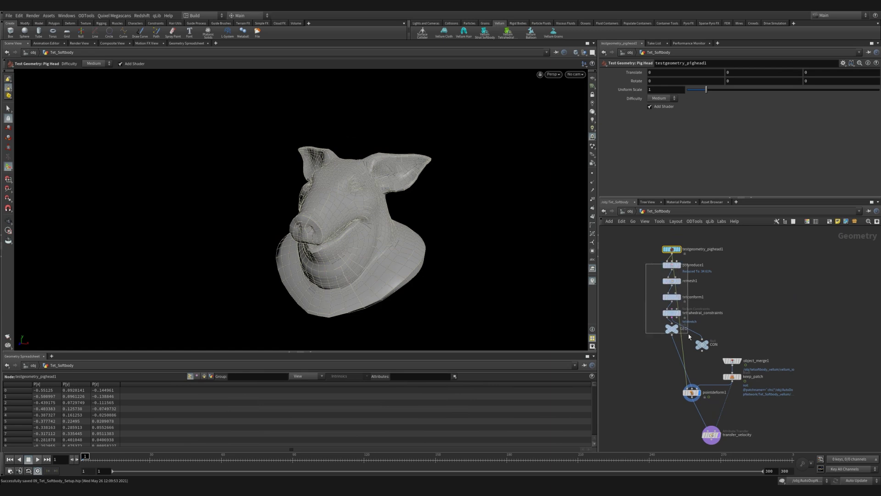
mouse_move(688, 335)
mouse_down()
mouse_move(740, 337)
mouse_move(696, 342)
mouse_up()
click(745, 277)
drag(670, 256, 699, 270)
Step: Display the polyreduce1 and remesh1 results and examine the simplified pig head mesh
key(r)
alt+drag(404, 215, 377, 185)
key(Return)
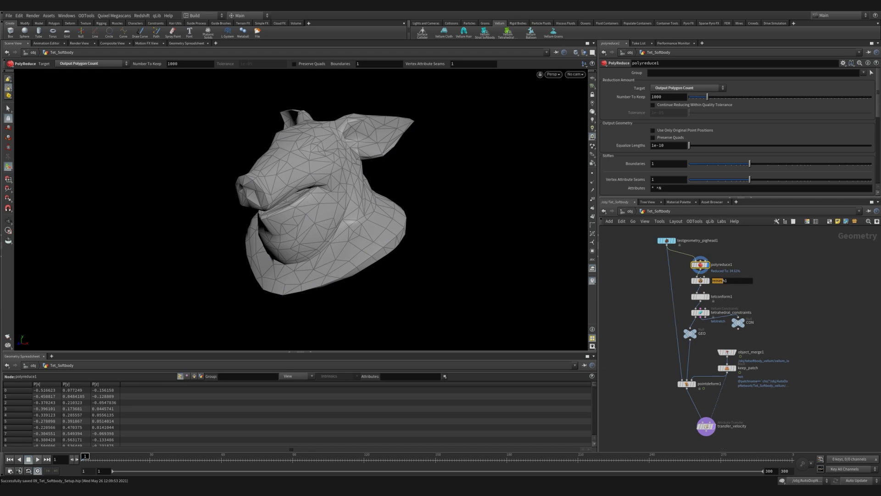
click(701, 280)
drag(388, 213, 296, 186)
key(Return)
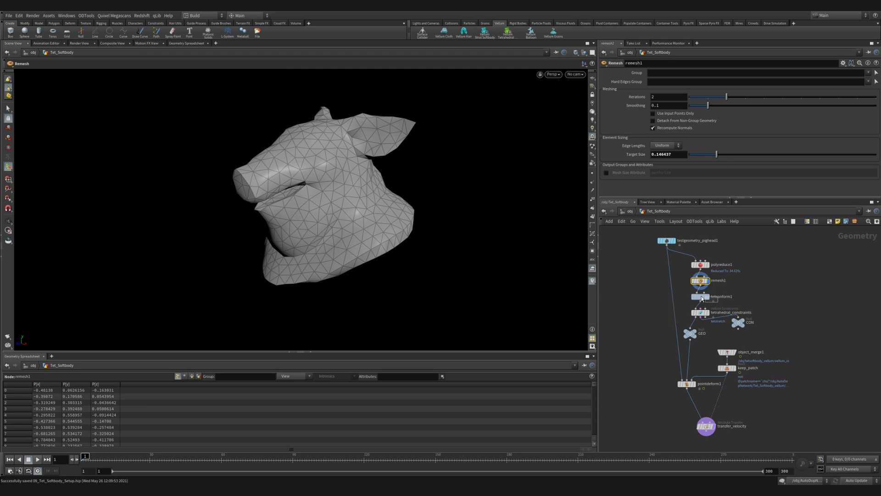
Step: Review the tetconform1 and tetrahedral_constraints settings and place the CON null beside GEO
click(701, 297)
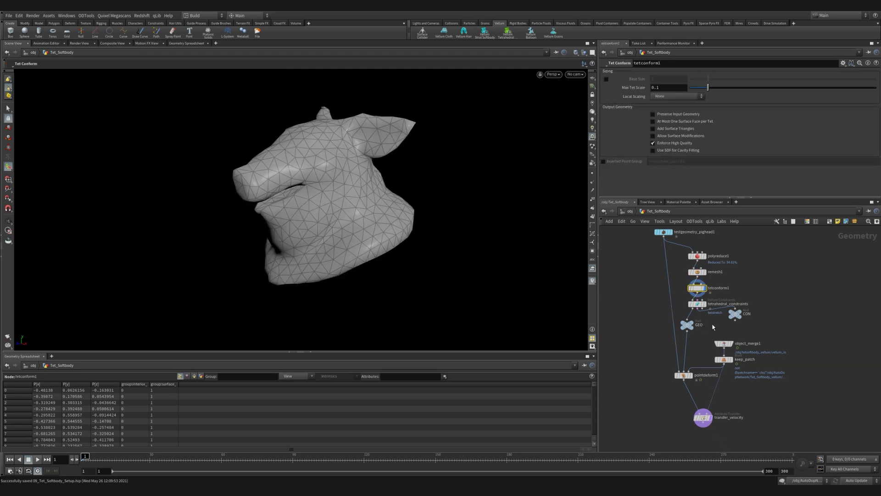
click(698, 304)
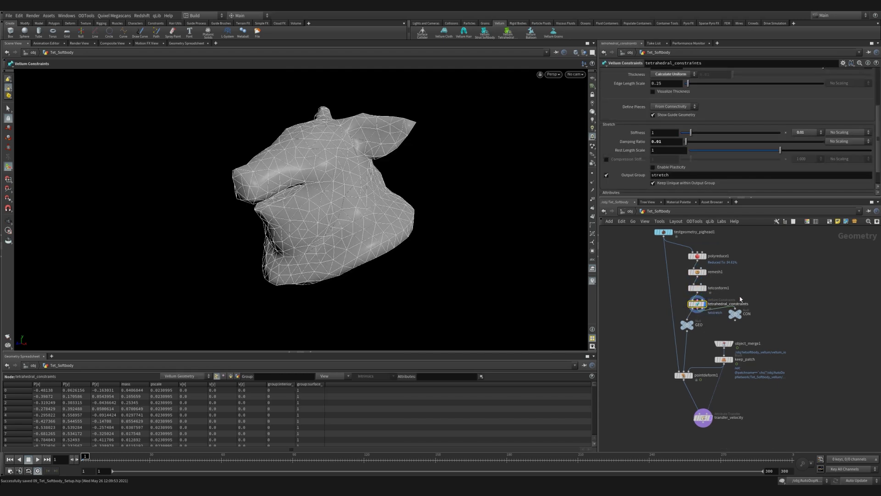
scroll(874, 164, down, 2)
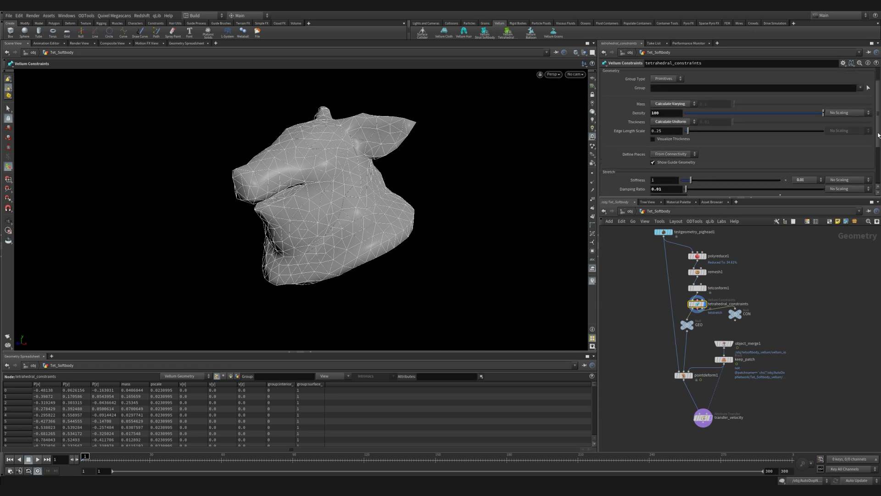
drag(735, 318, 719, 330)
mouse_move(687, 327)
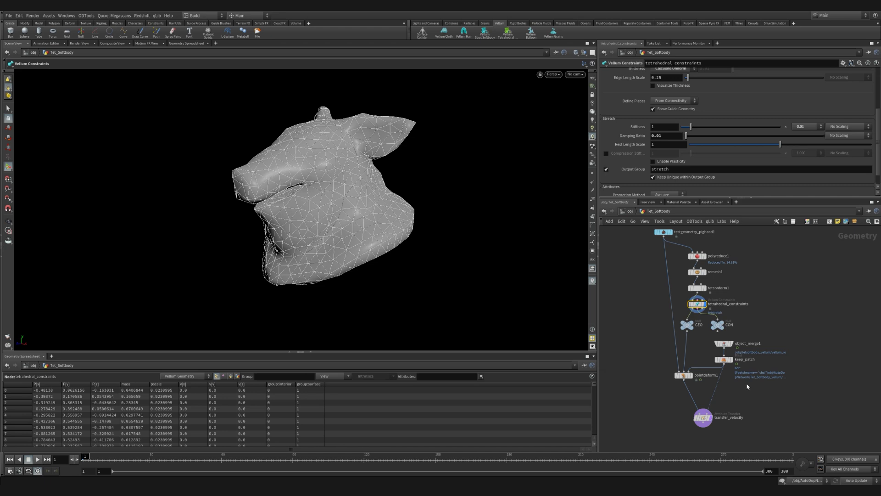
Step: Examine how pointdeform1 takes the original pig head and the simulated mesh imported by object_merge1
middle_drag(747, 387, 744, 362)
click(681, 353)
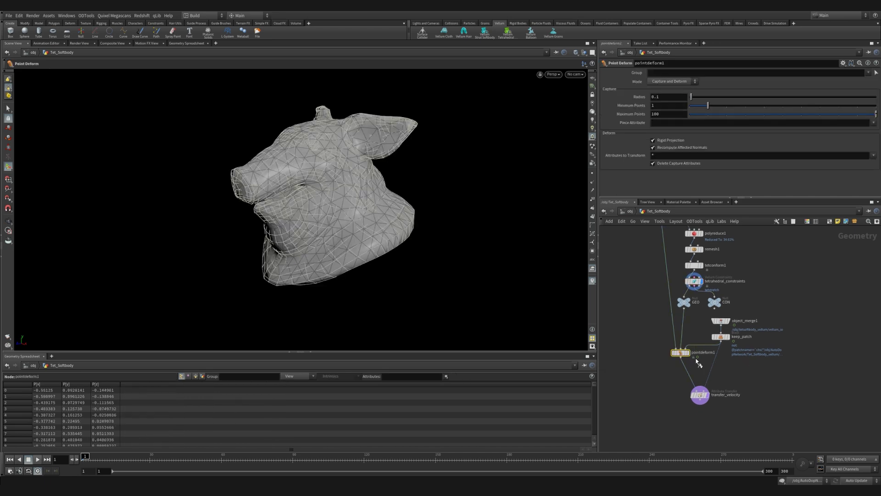
middle_drag(651, 287, 647, 331)
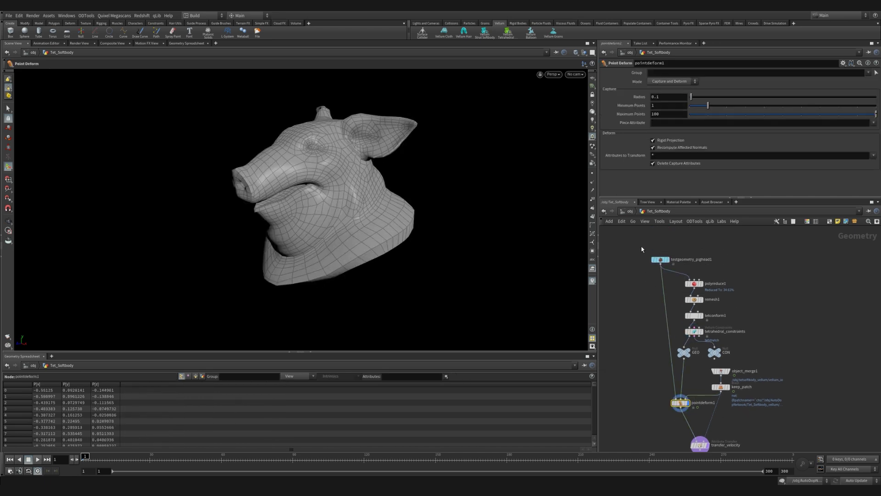
middle_drag(647, 380, 651, 356)
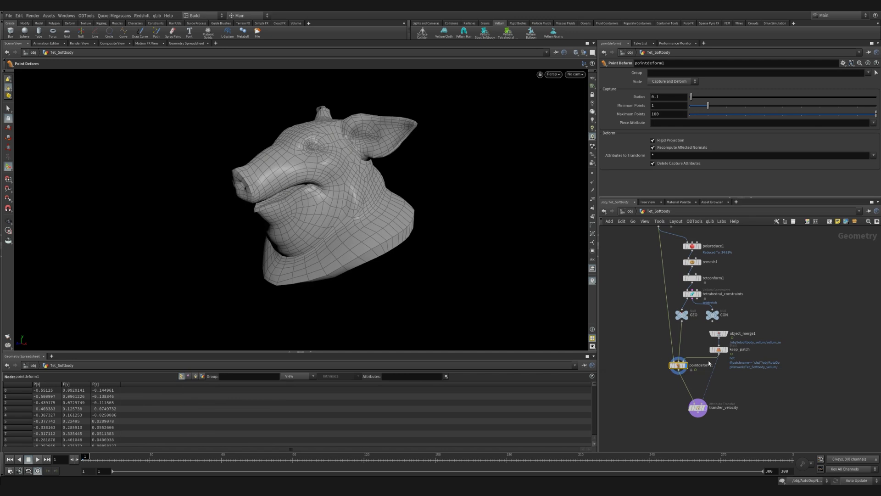
click(721, 335)
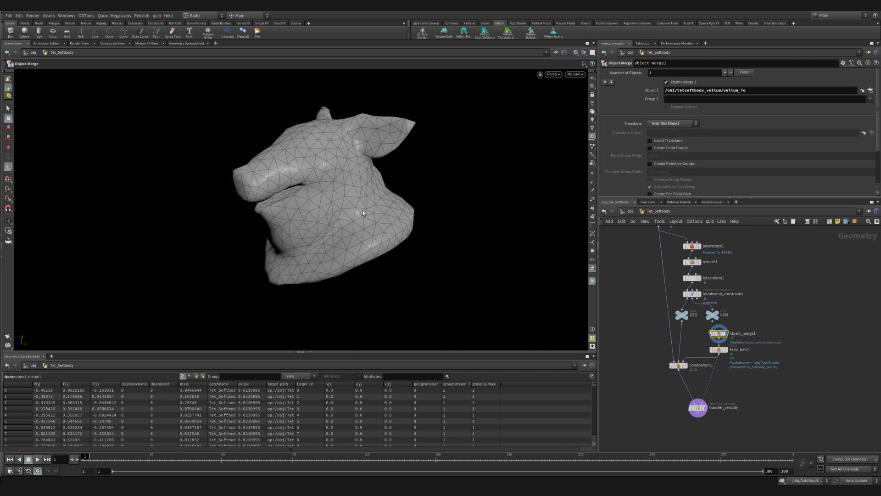
click(685, 365)
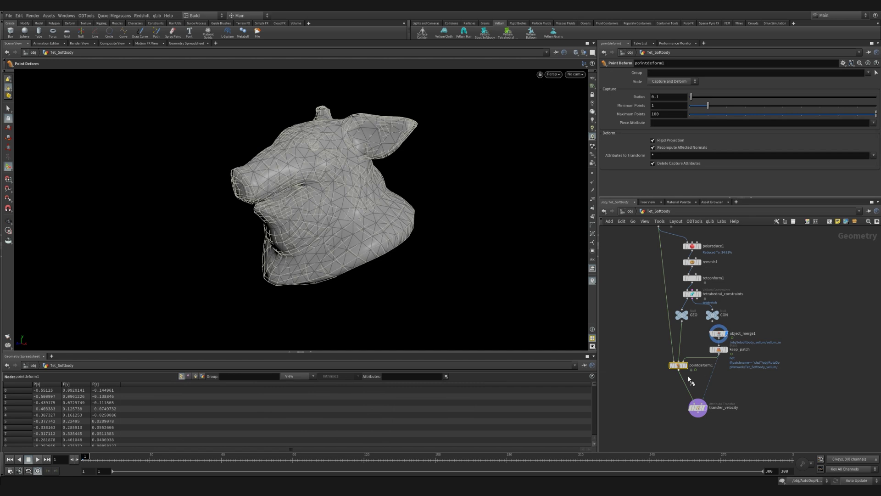
Step: Delete the transfer_velocity node, leaving pointdeform1 as the displayed output, and save the scene
click(706, 408)
key(ctrl+s)
key(Delete)
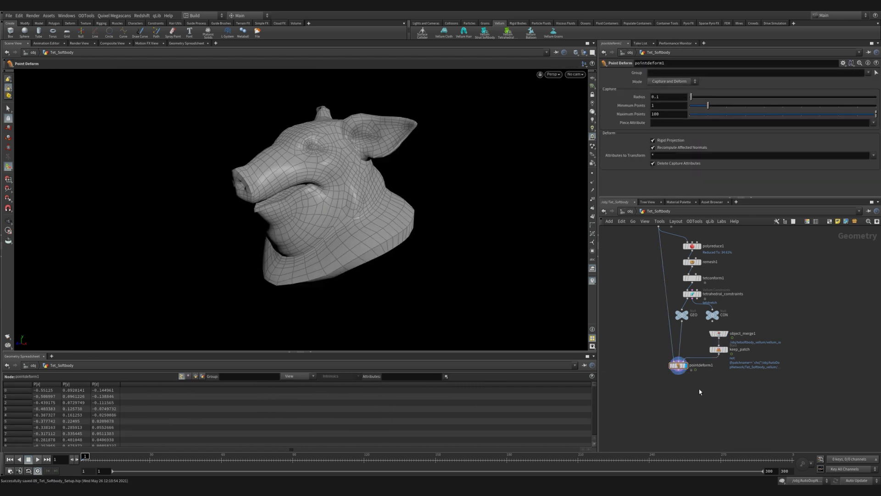
Step: Return to object level and add a Ground Plane collision object
click(630, 211)
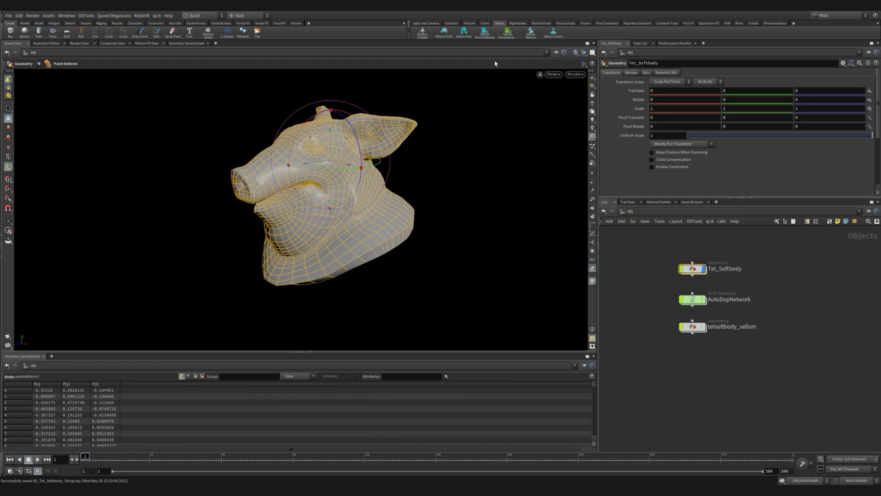
click(452, 24)
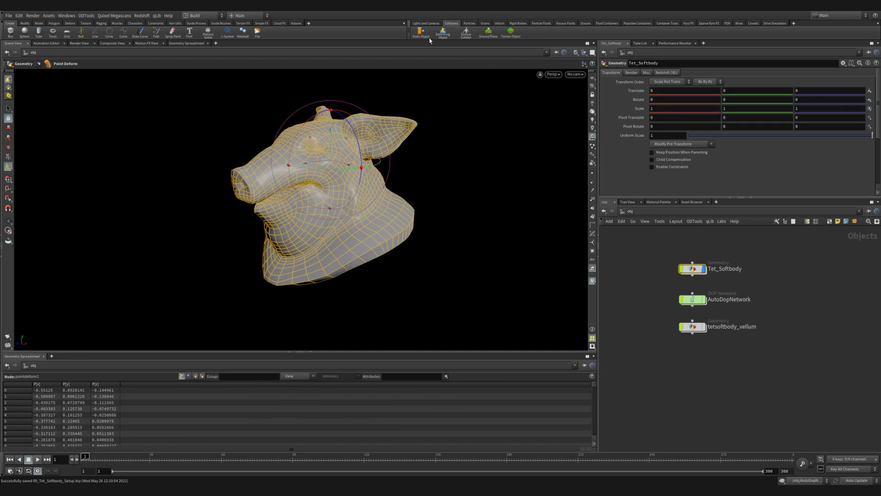
click(489, 33)
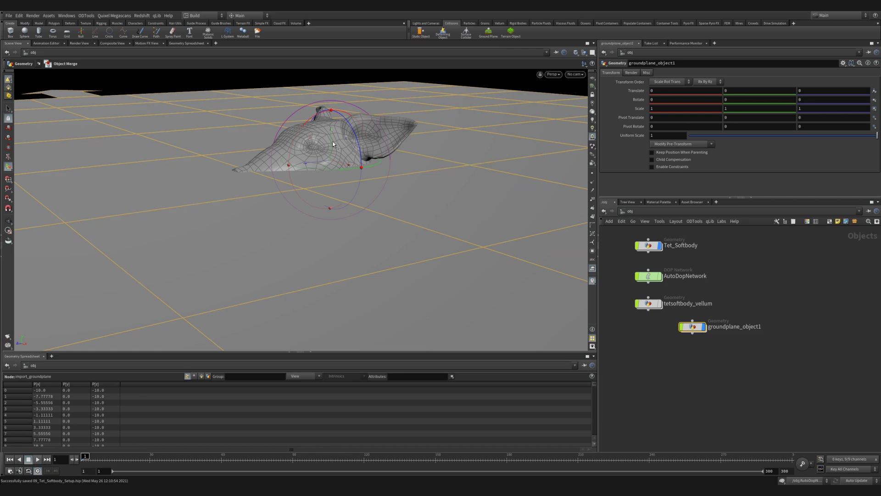
Step: Move the ground plane below the pig head, to a translate of about 0.11, -1.99, 0.06
drag(332, 141, 337, 259)
alt+right_drag(378, 232, 368, 246)
alt+middle_drag(369, 246, 348, 183)
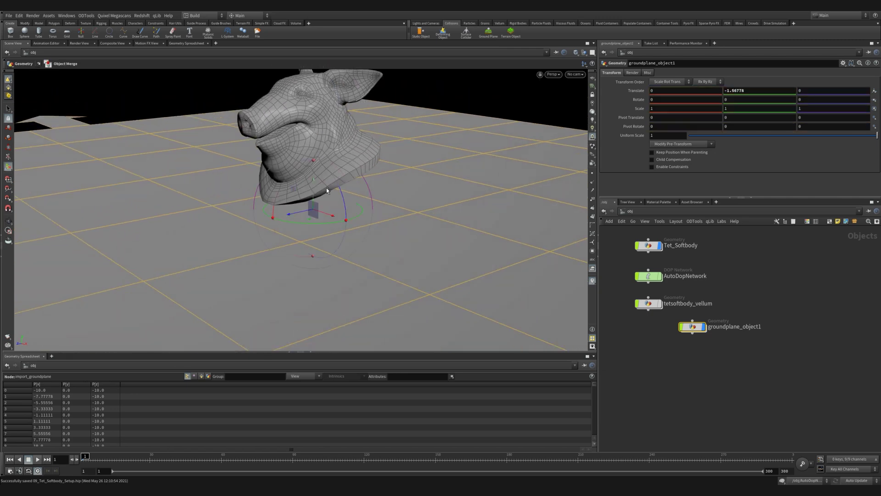
drag(327, 189, 402, 229)
alt+right_drag(399, 167, 322, 170)
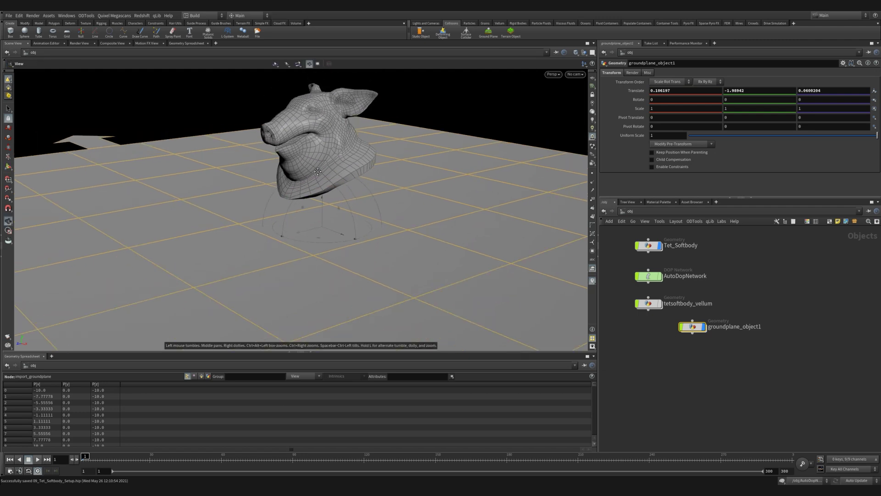
alt+middle_drag(321, 170, 303, 189)
alt+right_drag(303, 189, 343, 169)
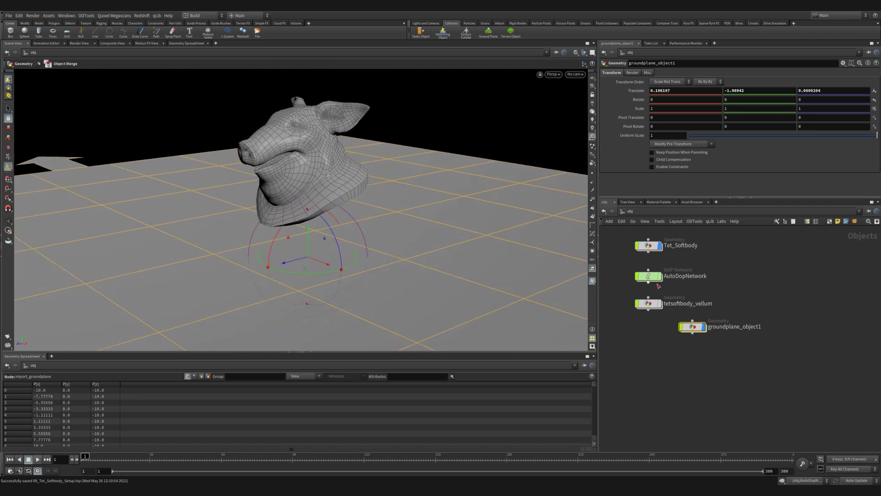
Step: Play the simulation inside Tet_Softbody with object_merge1 displayed, and compare the collapsed mesh with the pointdeform1 result
drag(694, 331, 733, 307)
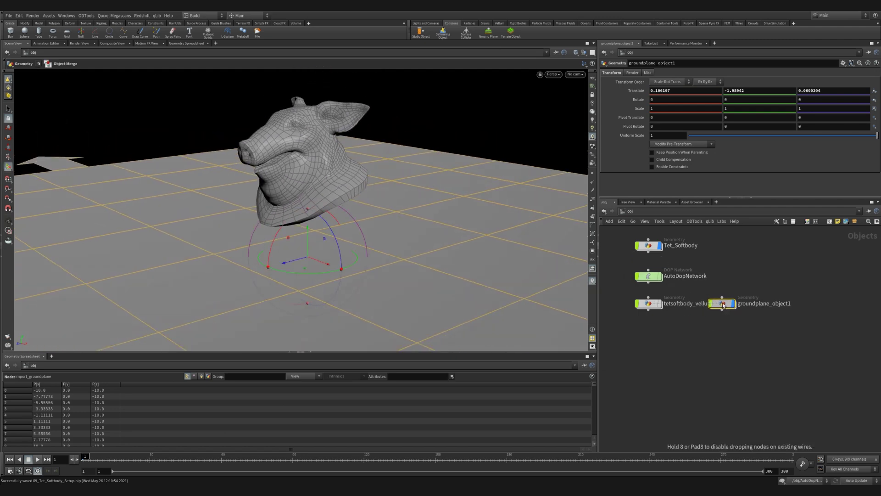
double_click(646, 247)
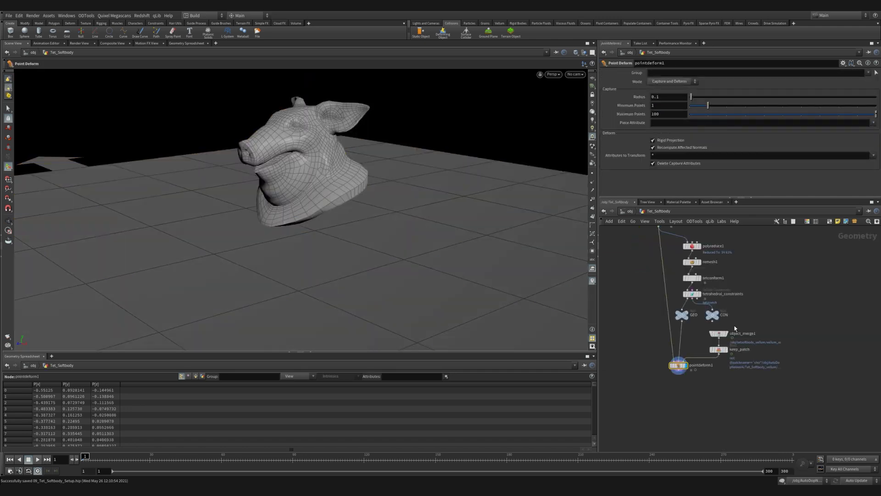
click(726, 333)
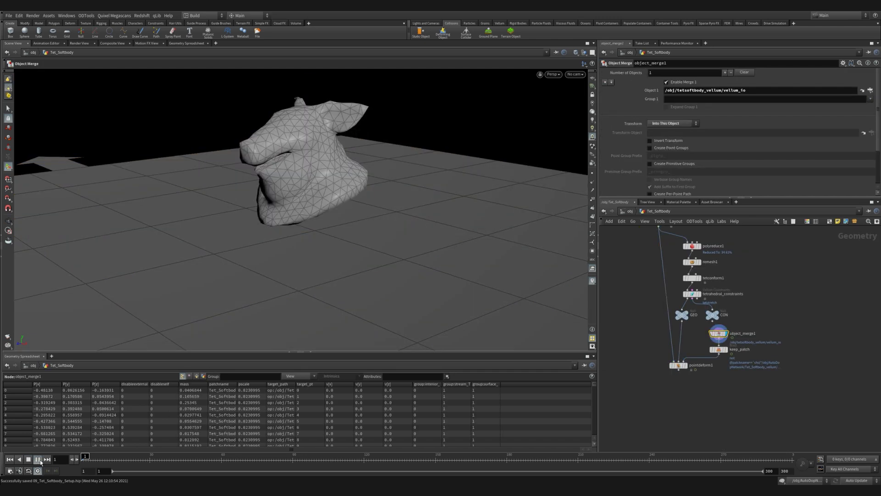
click(38, 459)
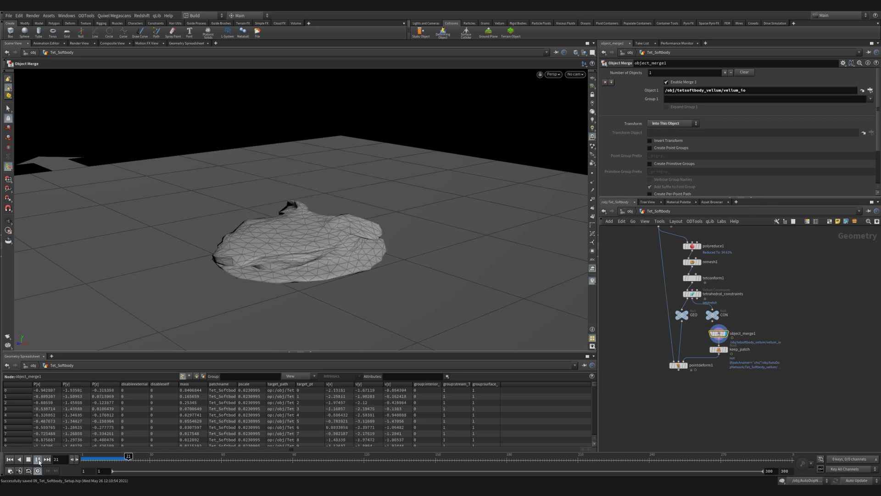
click(39, 460)
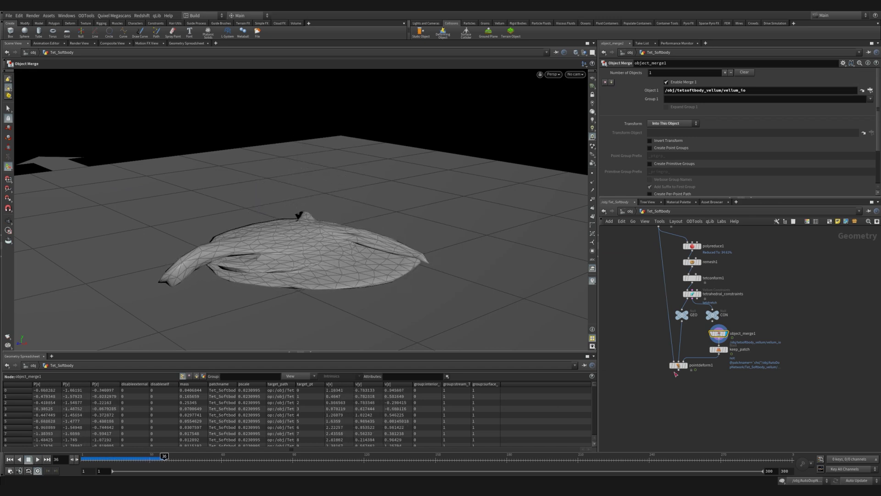
drag(651, 358, 689, 379)
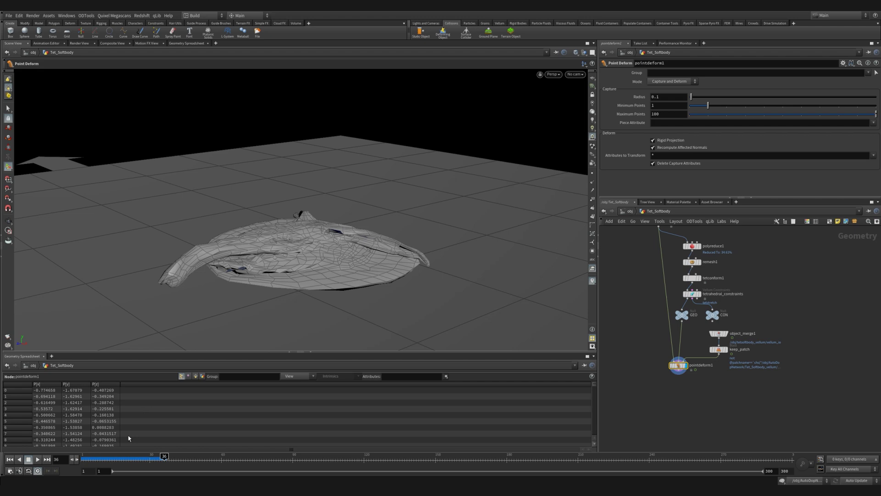
mouse_move(120, 458)
mouse_down()
mouse_move(92, 457)
mouse_move(135, 457)
mouse_up()
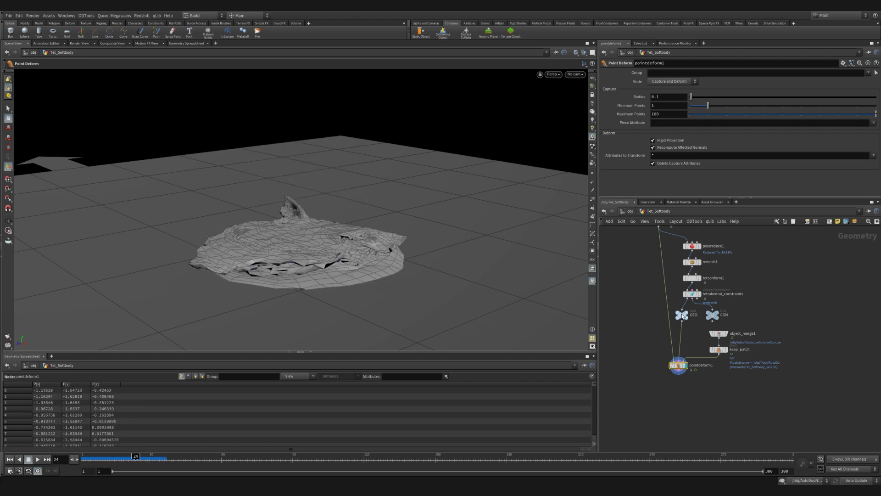
Step: Insert a Subdivide node between the pig head and pointdeform1, display pointdeform1 and inspect its deformation up to frame 62
key(Tab)
text(subd)
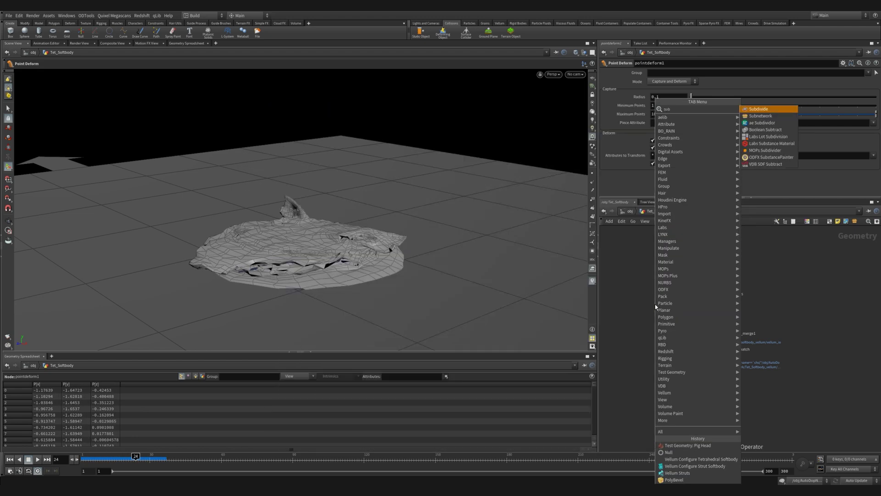
key(Return)
click(654, 303)
key(r)
click(679, 365)
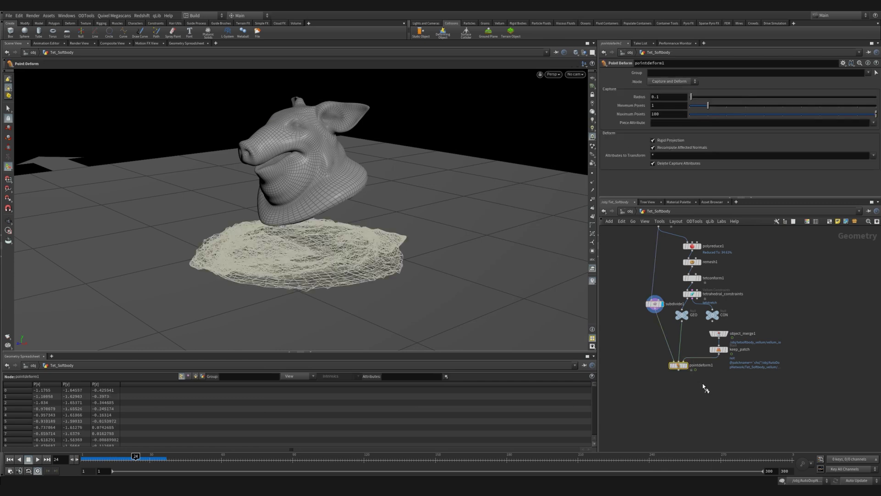
key(r)
drag(97, 456, 227, 457)
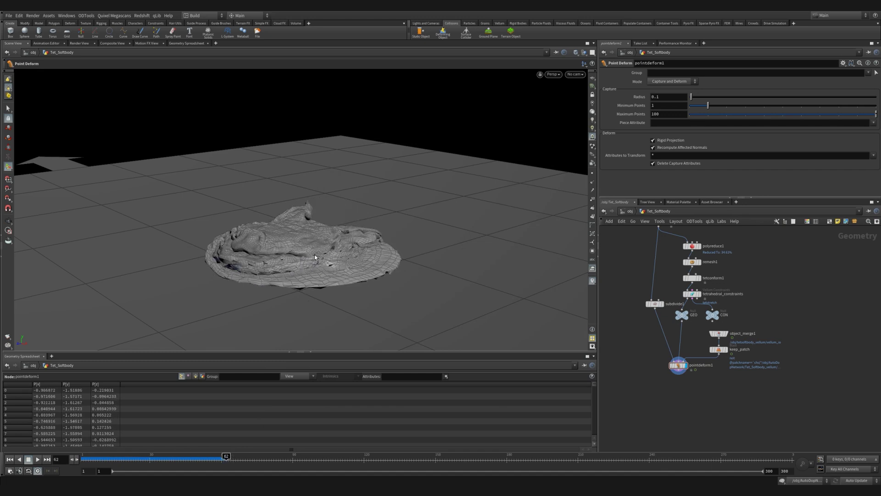
drag(271, 270, 350, 226)
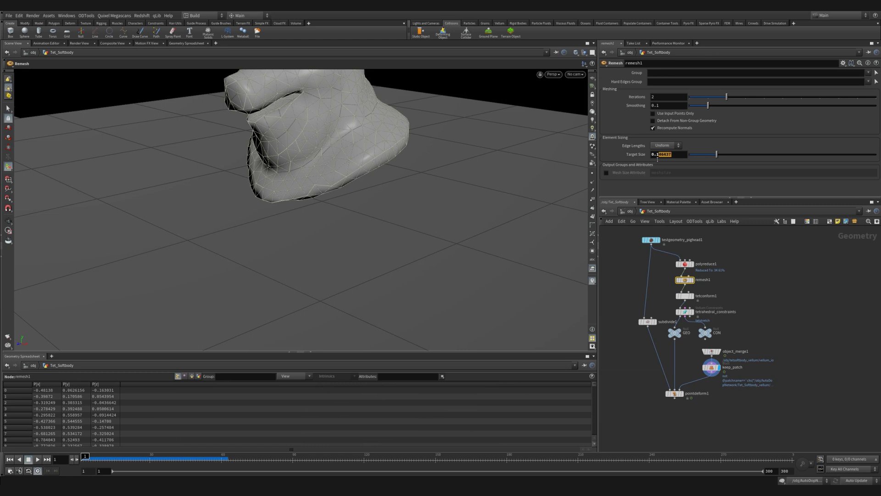
Step: Refine the remesh1 mesh by lowering its target size to 0.1 and finally to 0.06
key(Return)
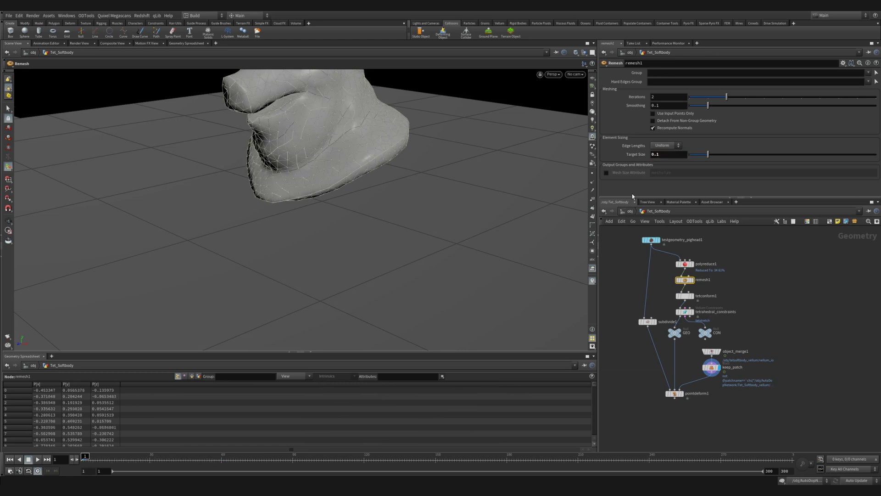
click(692, 282)
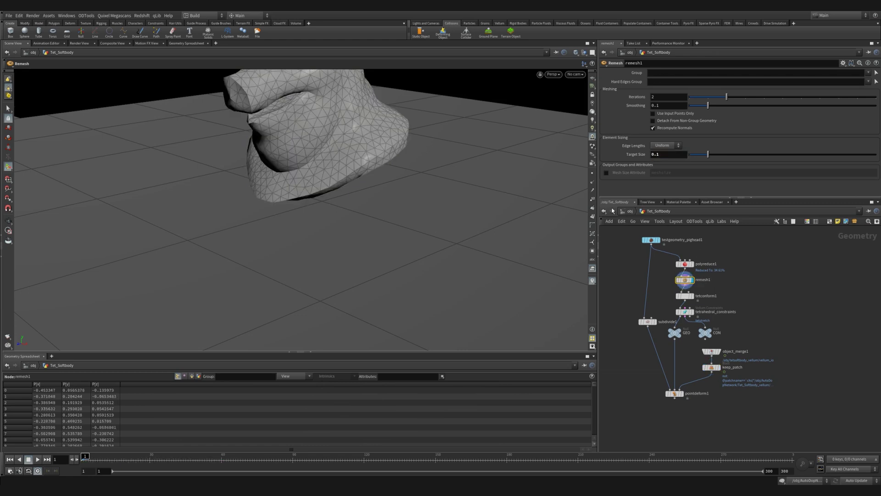
click(660, 156)
text(0.09)
key(Return)
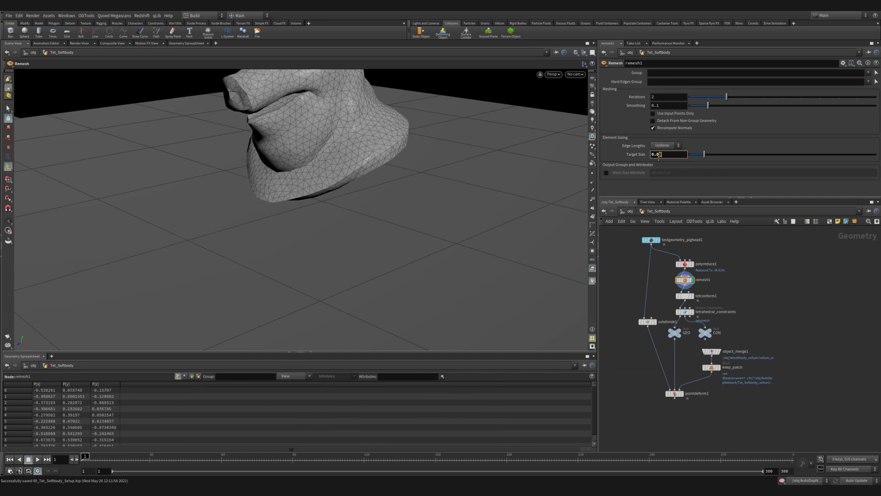
text(6)
key(Return)
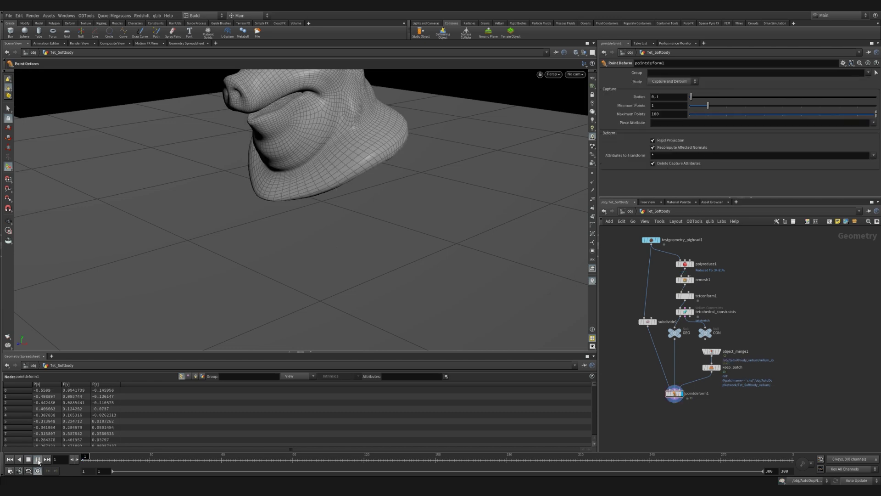
Step: Play the simulation on pointdeform1, view it without wireframe, and review the nodes at object level and inside Tet_Softbody
click(38, 460)
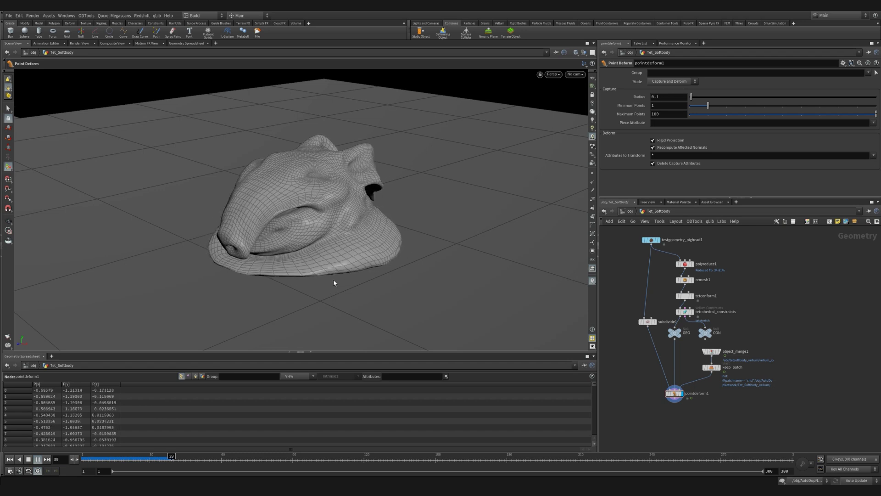
key(shift+w)
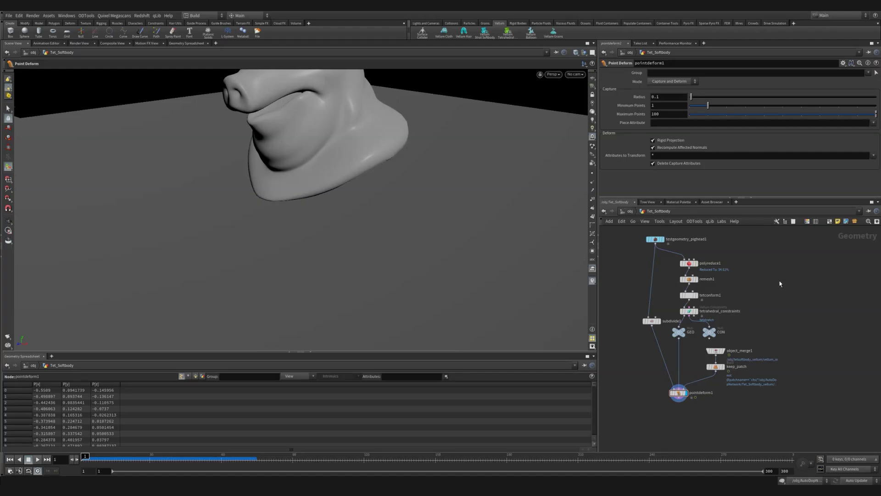
right_drag(779, 280, 774, 280)
click(628, 212)
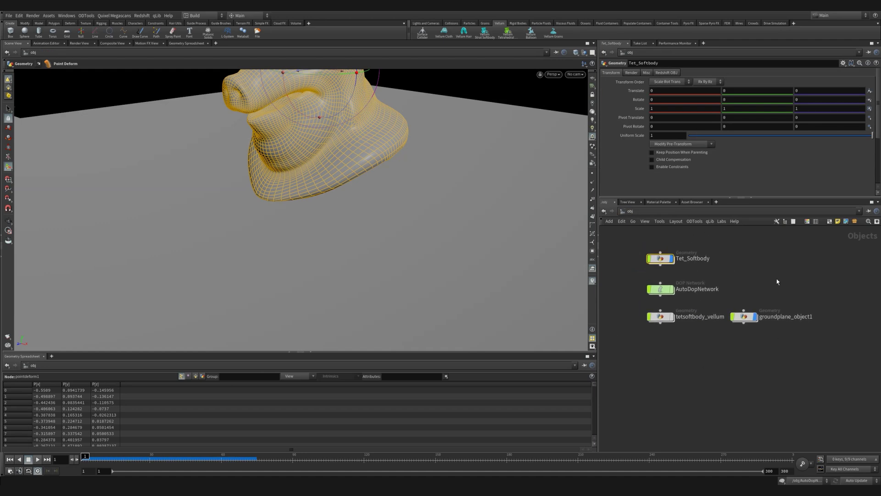
double_click(661, 260)
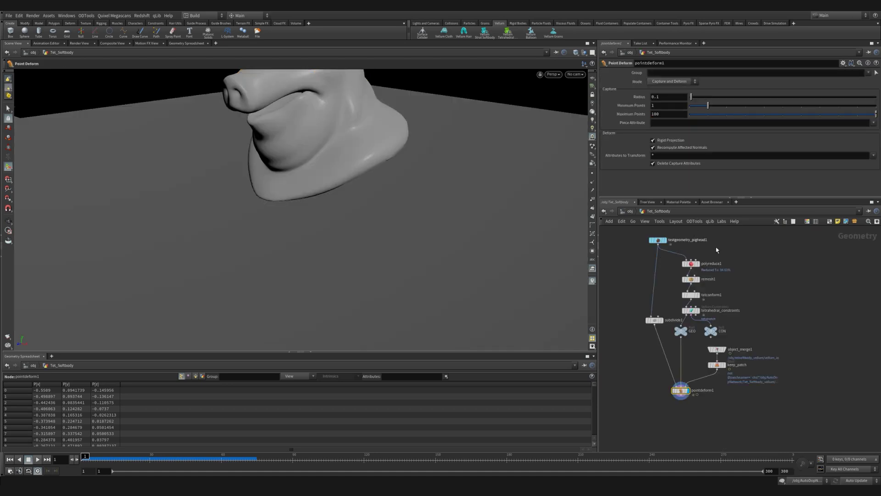
scroll(752, 265, down, 3)
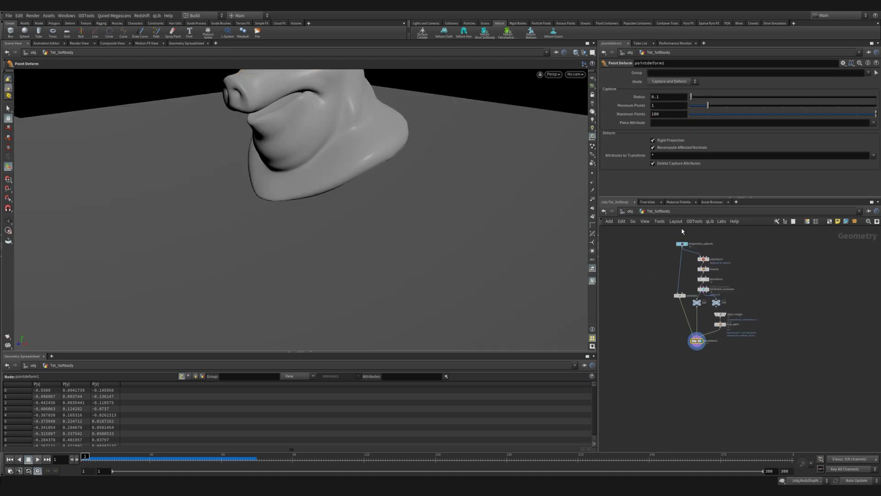
Step: Delete AutoDopNetwork, tetsoftbody_vellum and groundplane_object1, and clear every node inside Tet_Softbody except testgeometry_pighead1
click(633, 212)
drag(630, 244, 769, 346)
ctrl+click(665, 260)
key(Delete)
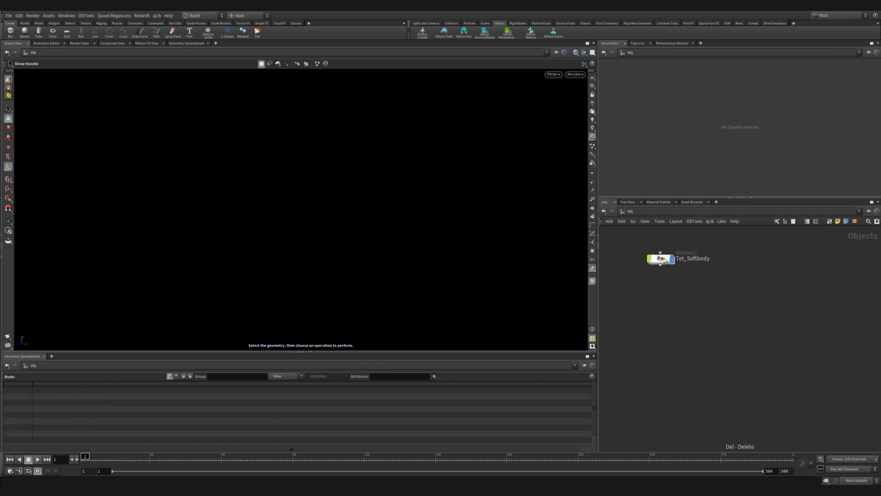
double_click(665, 260)
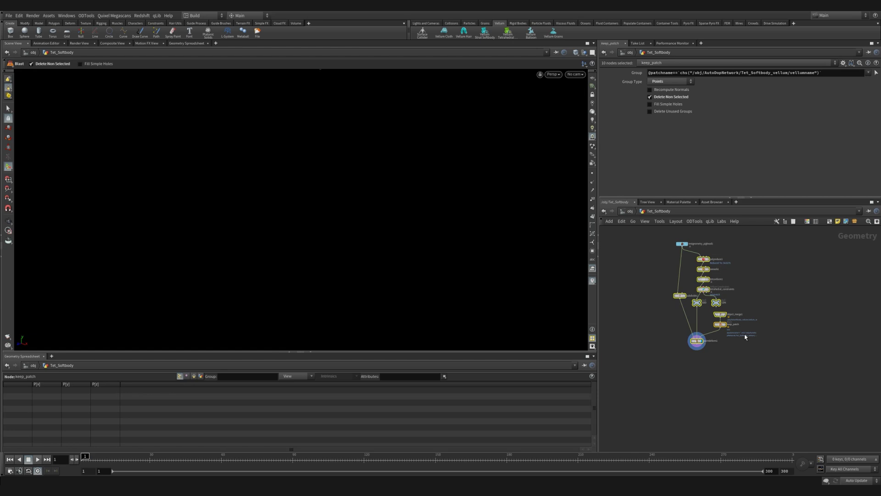
key(Delete)
Step: Add a DOP Network node inside Tet_Softbody, below the pig head node
key(Tab)
text(dop)
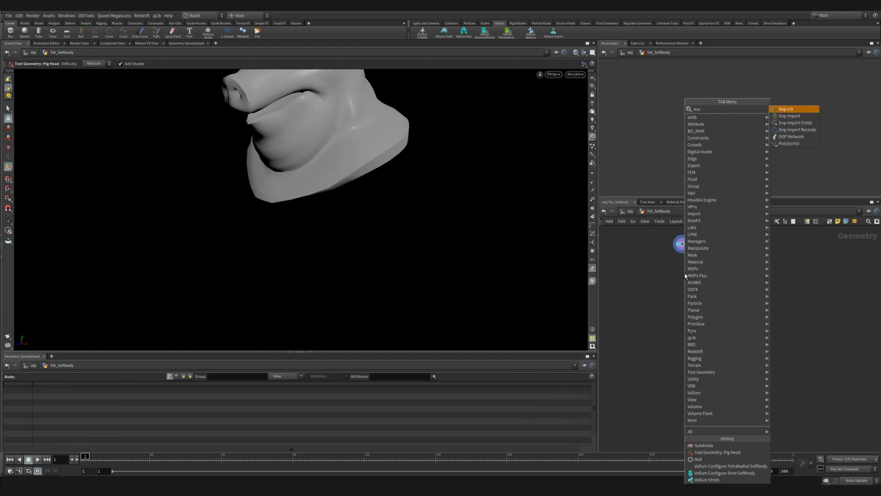
key(Return)
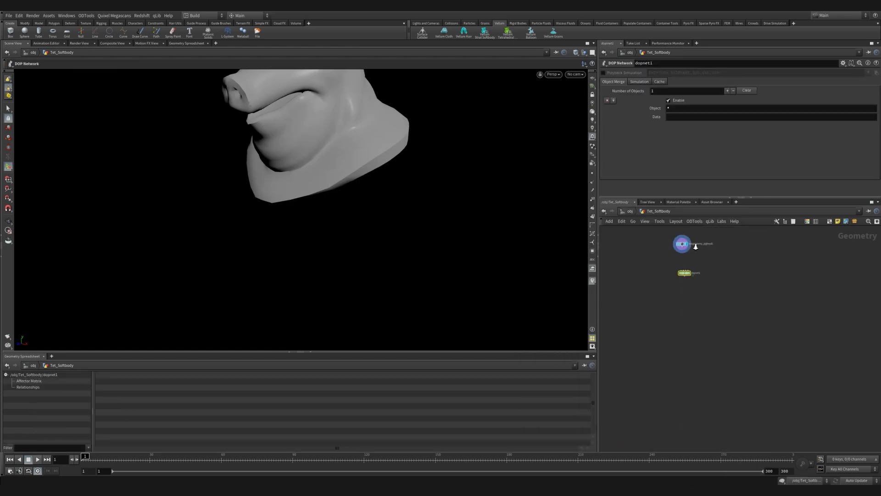
scroll(695, 247, up, 5)
middle_drag(712, 264, 720, 279)
Step: Apply the Vellum Tetrahedral Softbody tool to testgeometry_pighead1, using dopnet1 for the simulation
drag(720, 280, 642, 250)
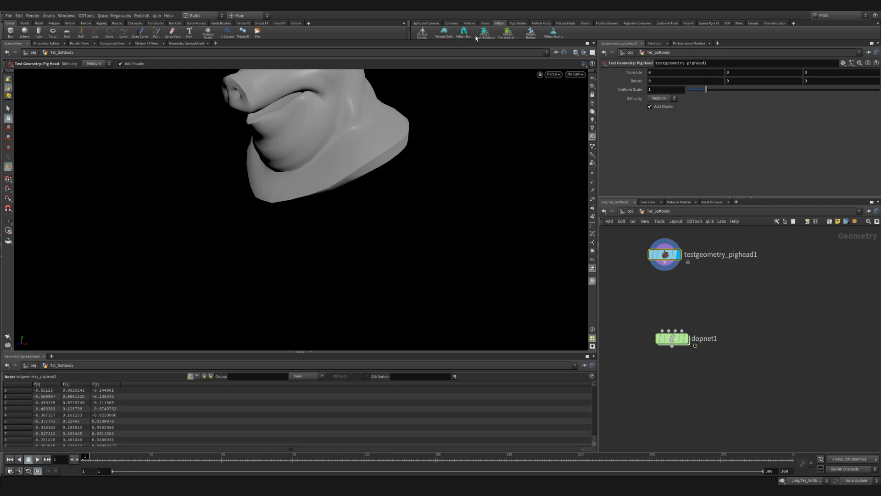
click(508, 33)
key(Return)
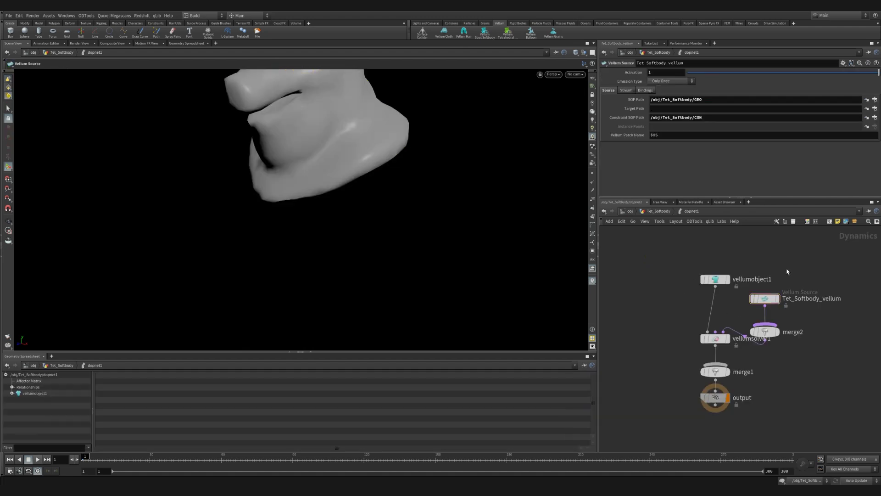
Step: Examine the nodes generated for the softbody inside Tet_Softbody and at object level
click(661, 213)
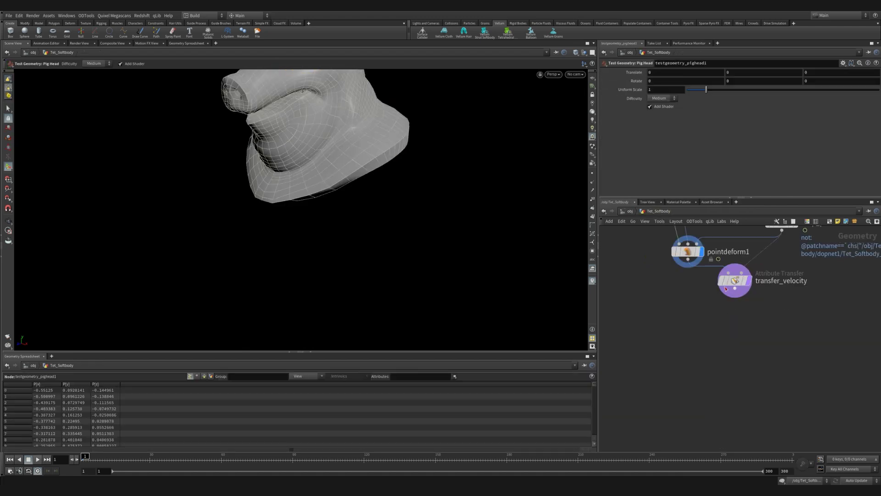
scroll(686, 303, down, 3)
middle_drag(683, 305, 680, 373)
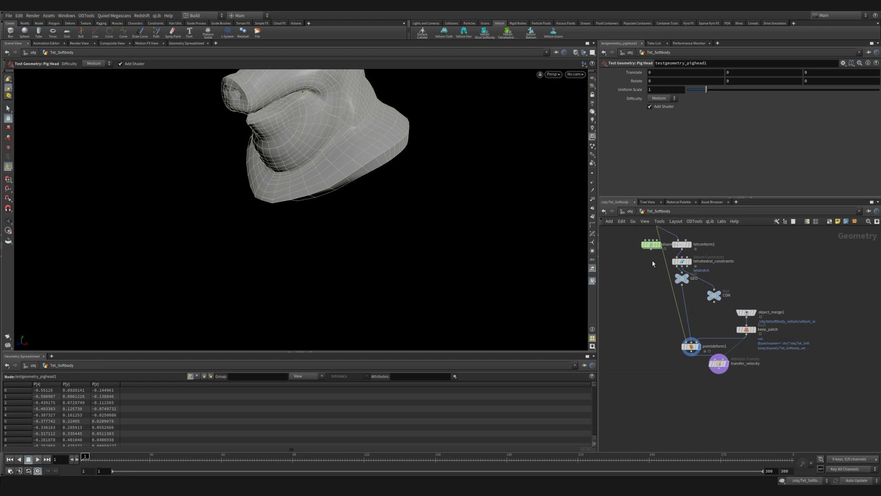
click(627, 212)
middle_drag(680, 280, 726, 337)
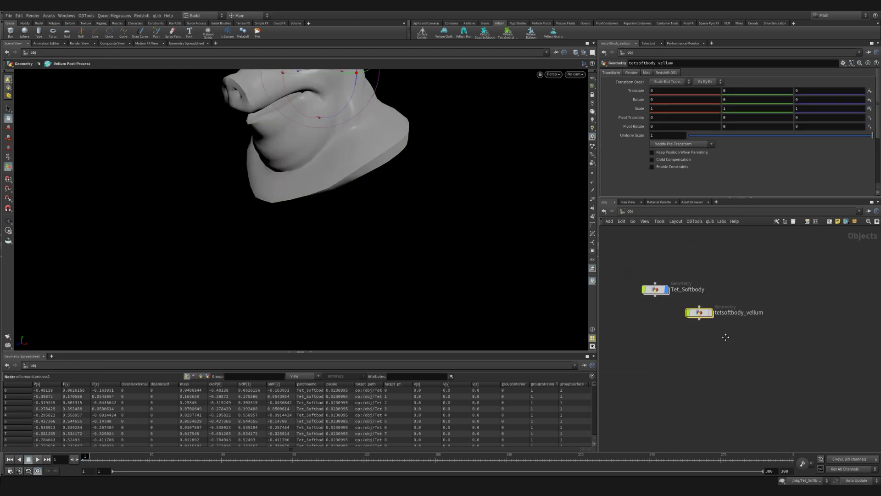
Step: Delete the transfer_velocity node in Tet_Softbody and place dopnet1 below pointdeform1
double_click(658, 291)
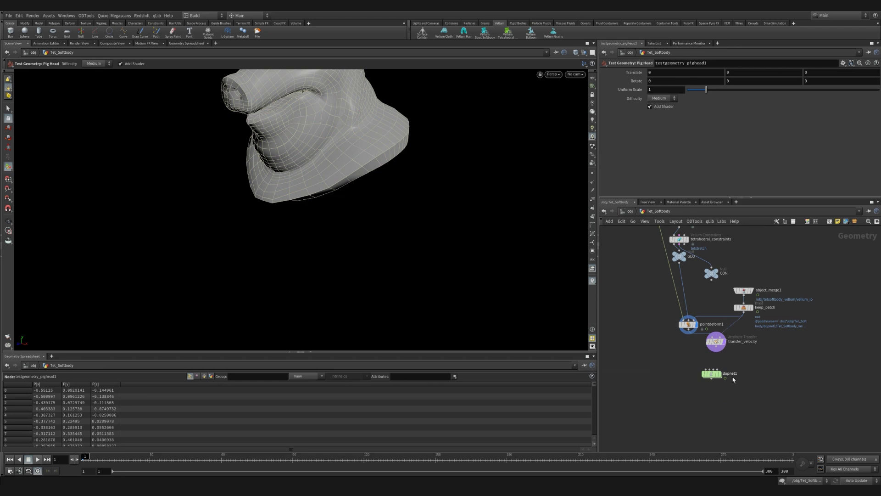
click(720, 344)
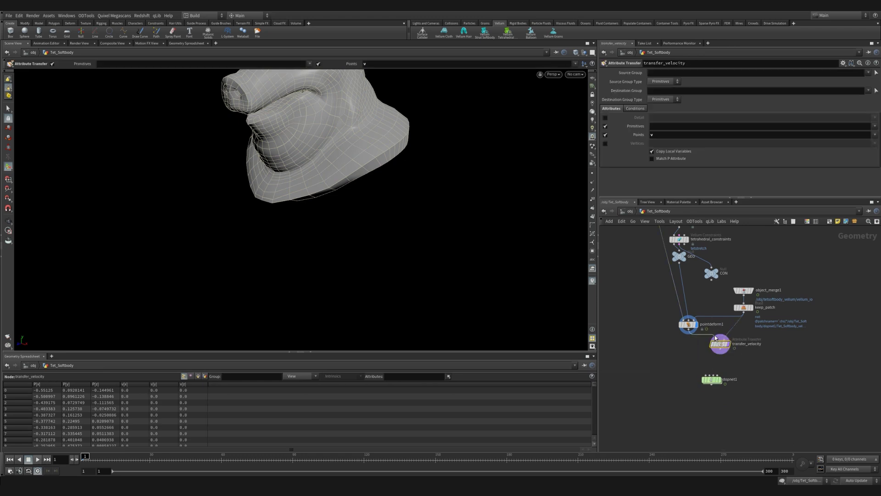
key(Delete)
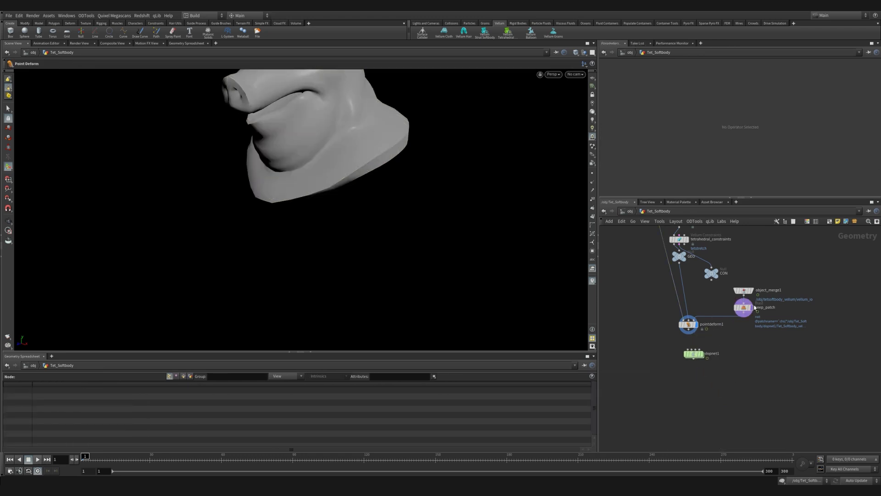
Step: Examine the source path of object_merge1 and the import nodes feeding vellum_io inside tetsoftbody_vellum, and return to Tet_Softbody
click(743, 291)
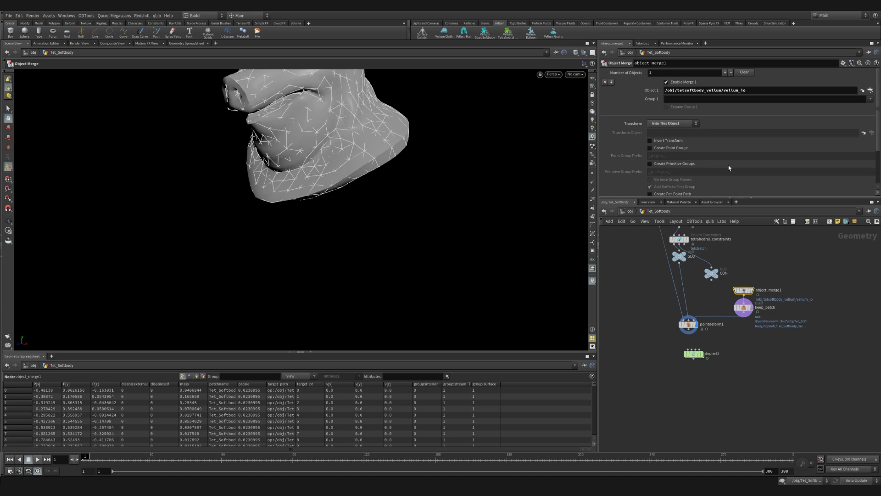
click(630, 211)
double_click(702, 315)
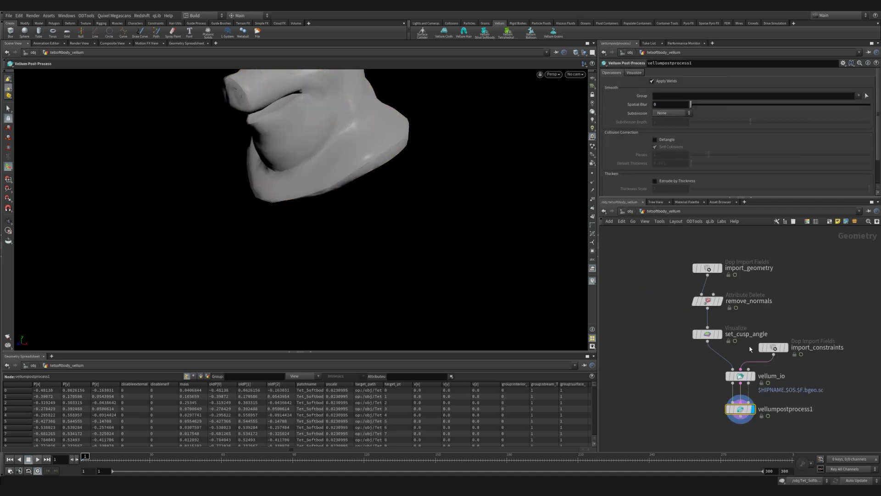
click(633, 212)
double_click(657, 292)
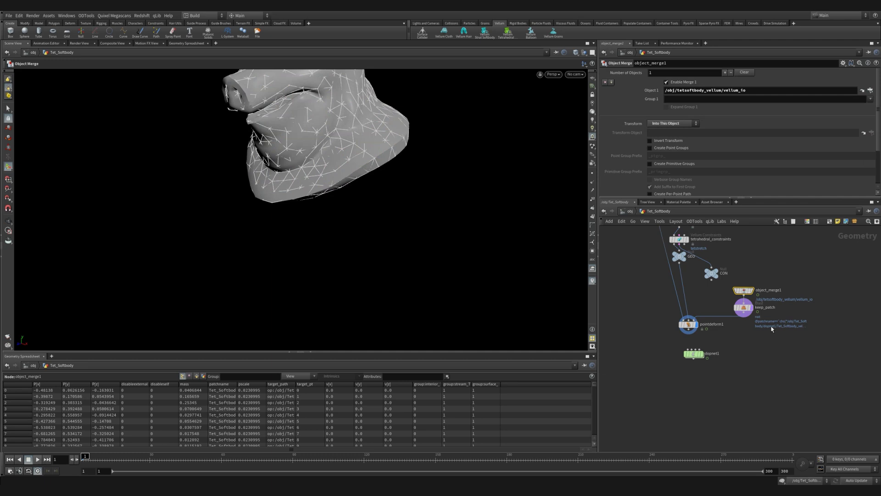
Step: Inside dopnet1, add a Ground Plane node and connect it to merge1
click(698, 352)
double_click(689, 351)
key(Tab)
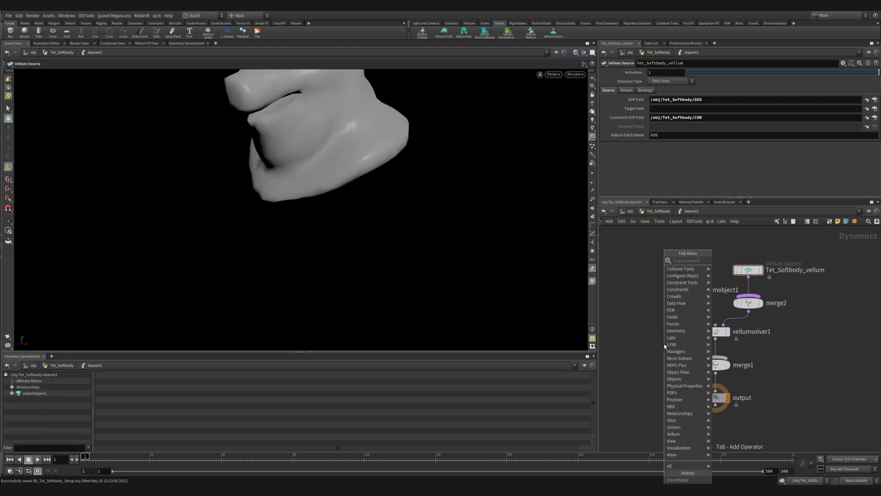
text(ground)
key(Return)
click(664, 344)
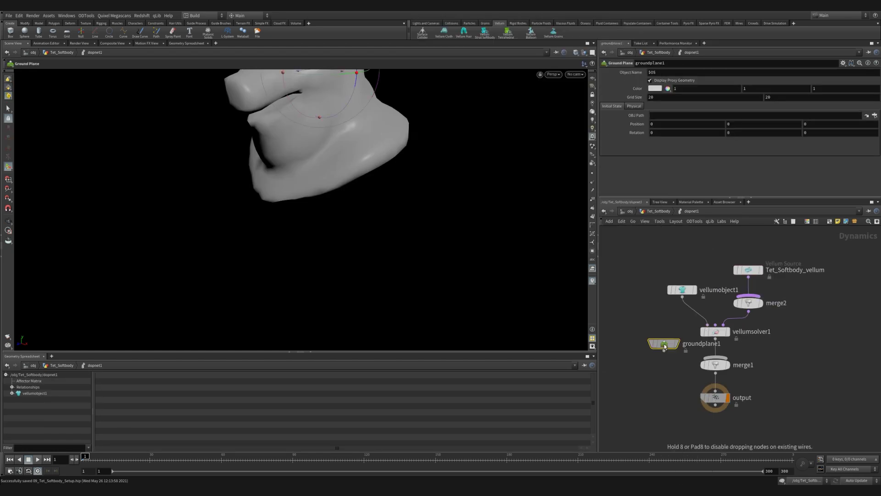
key(Tab)
key(Escape)
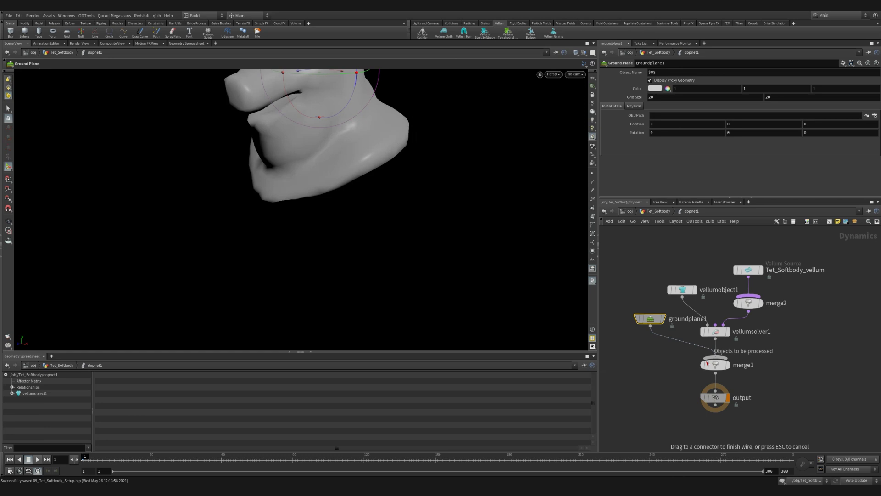
click(703, 365)
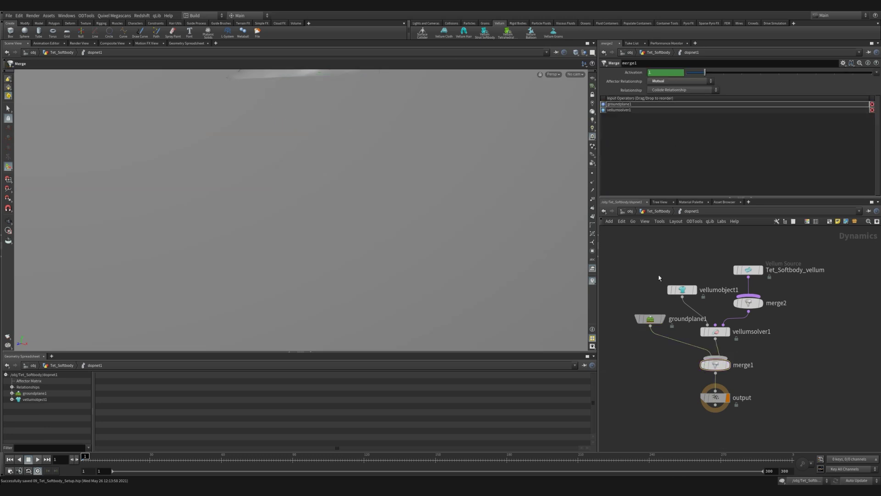
Step: Lower the ground plane beneath the pig head to about -1.93 in Y, and place its node beside merge1
click(650, 319)
alt+middle_drag(339, 149, 345, 184)
drag(325, 78, 329, 241)
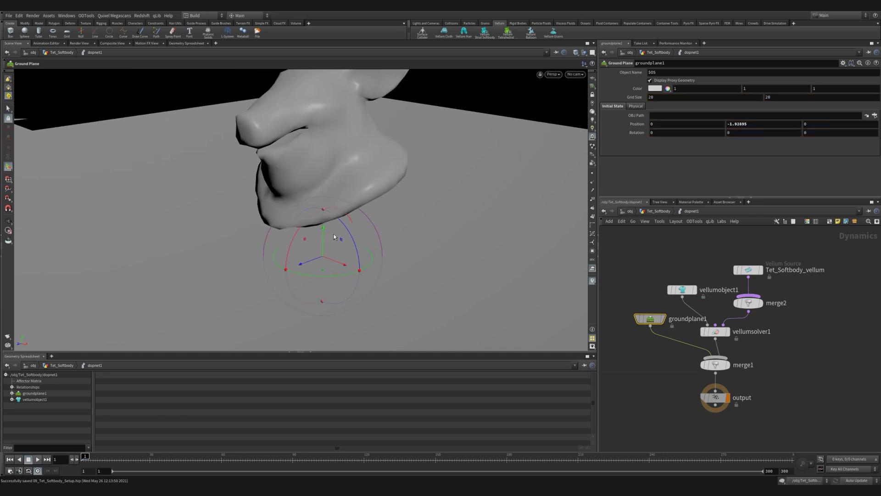
alt+middle_drag(337, 237, 348, 208)
alt+right_drag(348, 209, 342, 214)
drag(646, 318, 647, 345)
key(c)
Step: Add a Gravity Force node between merge1 and output in dopnet1
click(749, 269)
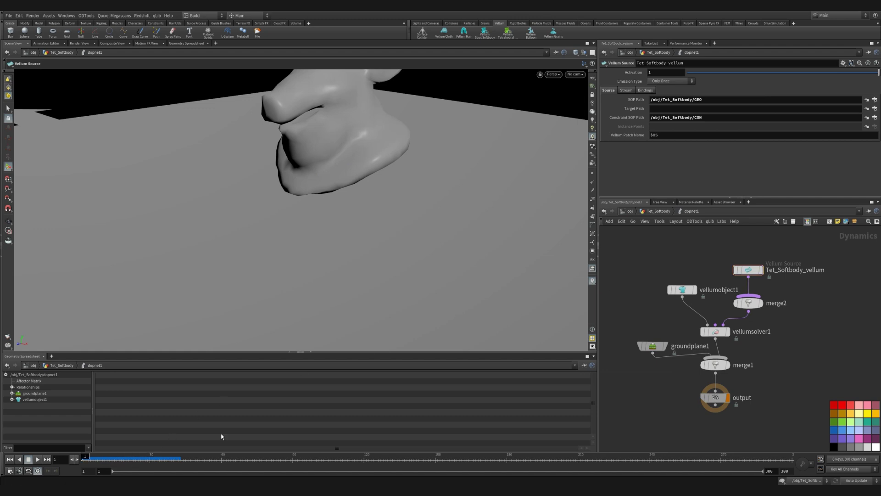
key(Tab)
text(grav)
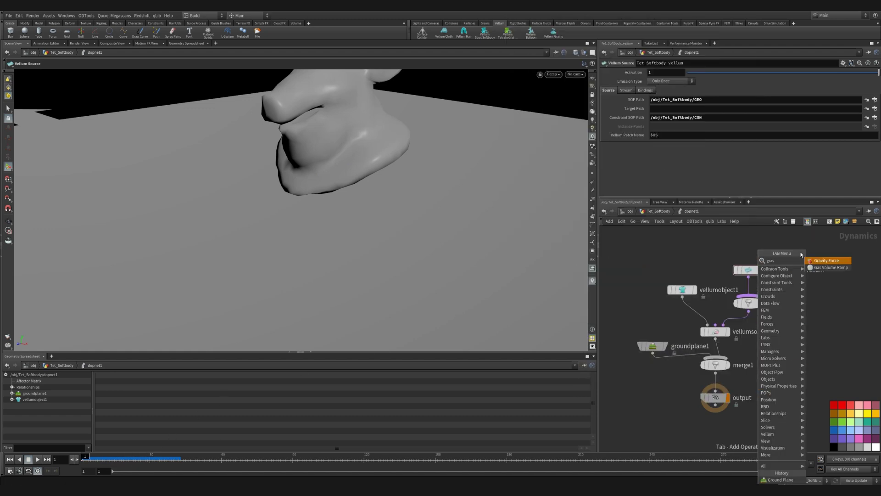
click(827, 260)
click(713, 385)
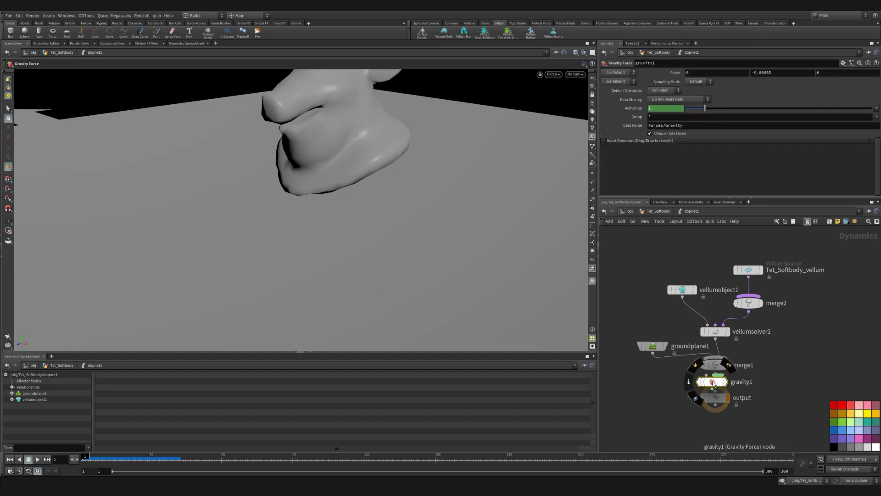
Step: Play the simulation in Tet_Softbody, review the deformed pig head over the timeline, and return to object level
click(657, 211)
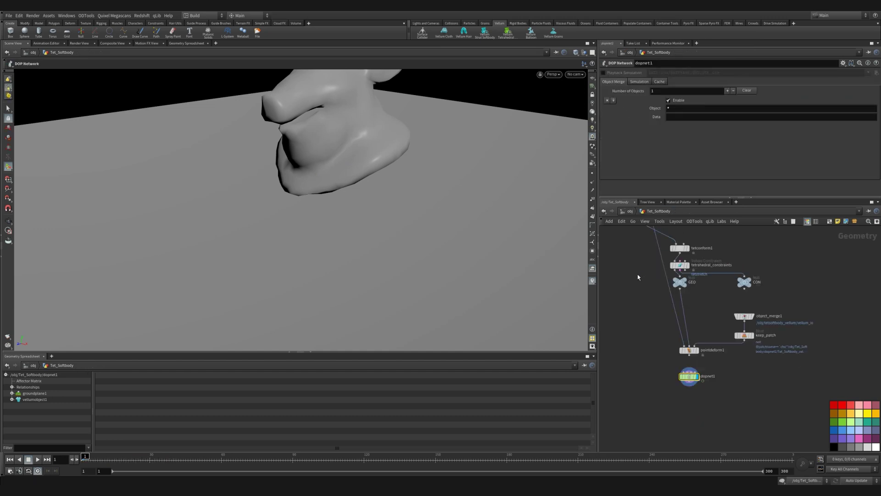
click(38, 460)
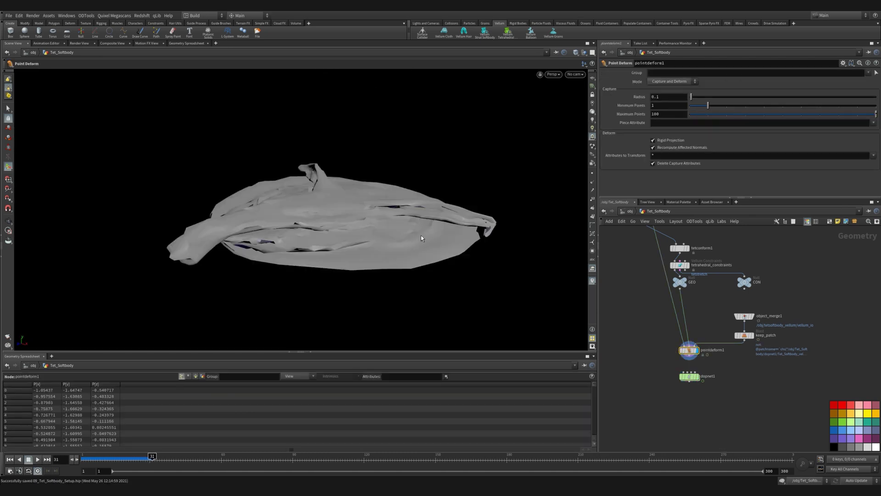
drag(110, 460, 138, 463)
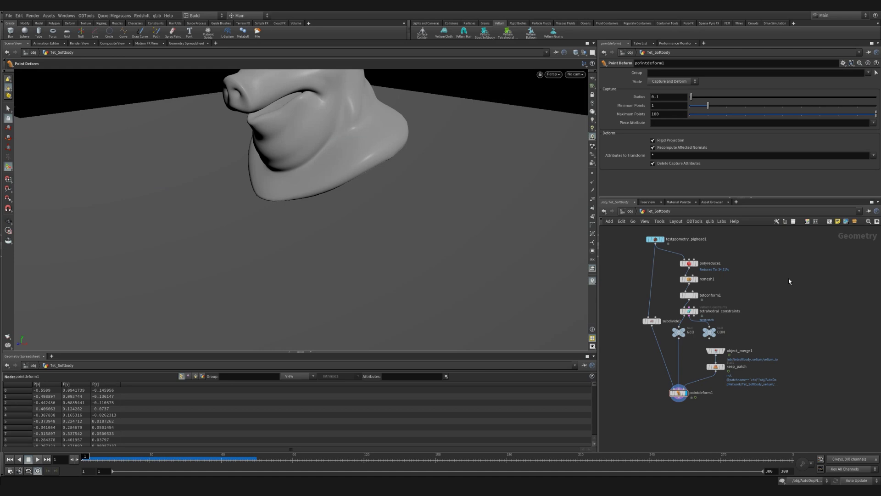
scroll(778, 284, down, 1)
click(629, 211)
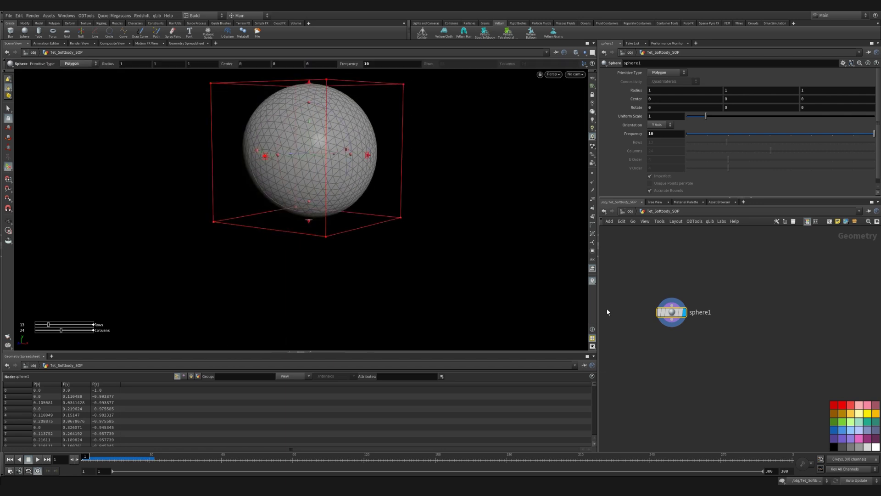
Step: In Tet_Softbody_SOP, add a Tet Conform node below sphere1, followed by Vellum tetrahedral constraints and a Vellum Solver
key(Tab)
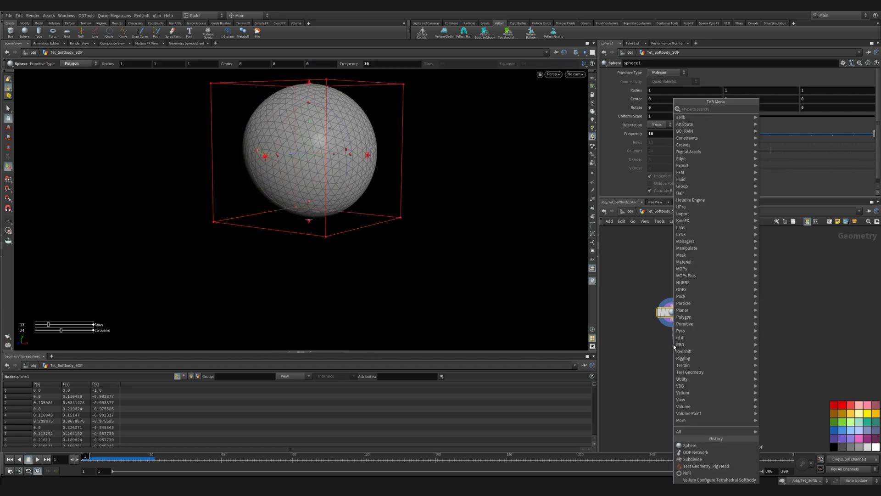
text(tetc)
key(Return)
click(673, 344)
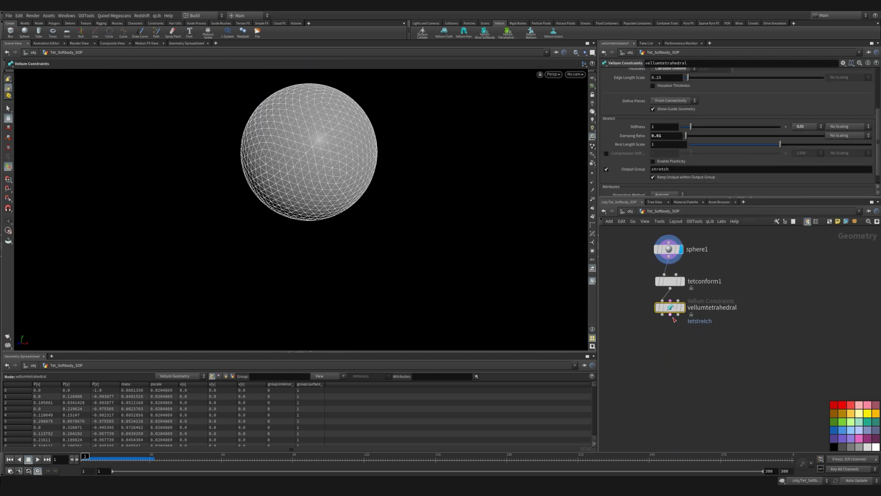
key(Tab)
text(vellums)
key(Return)
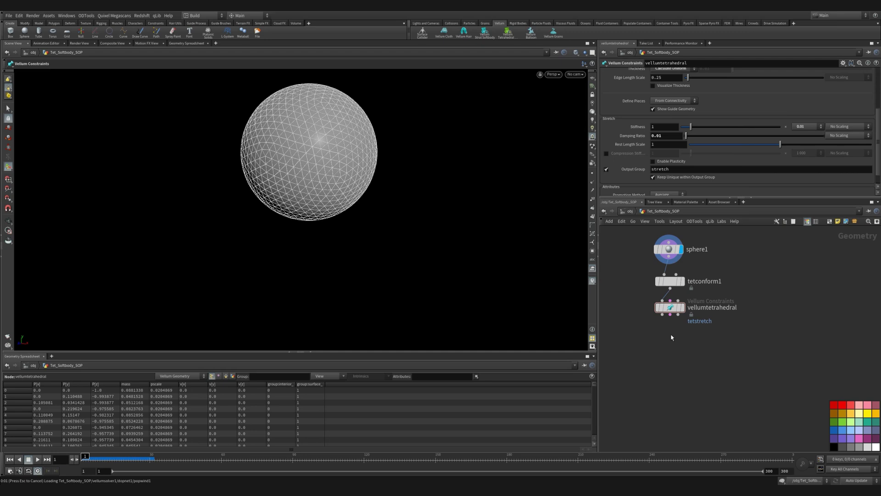
Step: Enable the Vellum Solver's ground position at Y -1 and play the sphere simulation
click(607, 156)
middle_drag(729, 157, 729, 156)
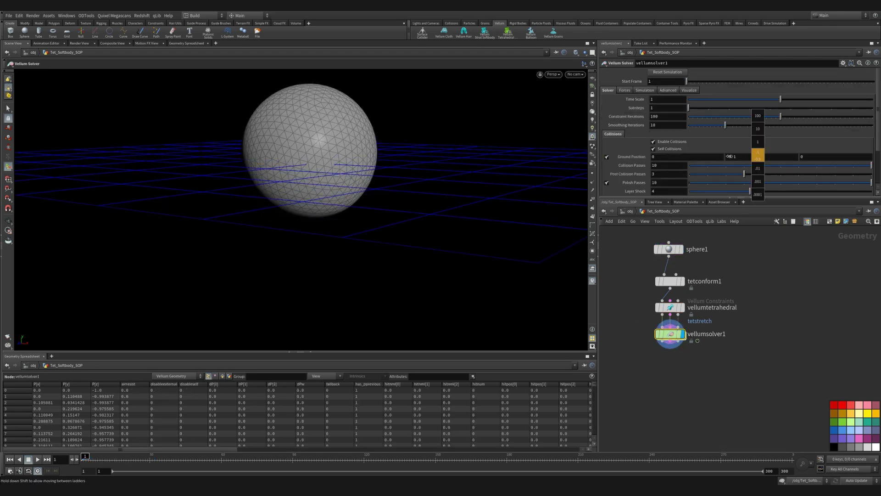
click(38, 459)
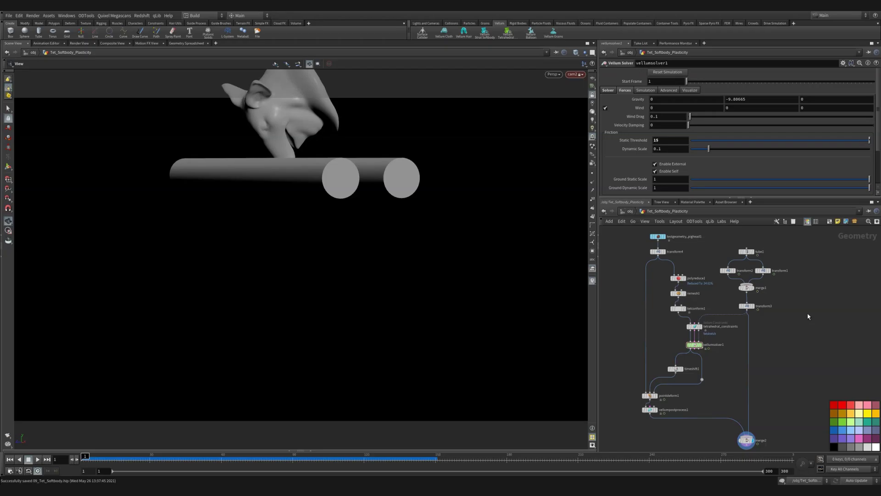
Step: Examine the pig head source geometry and its transform4 result in Tet_Softbody_Plasticity, outside the camera view
key(c)
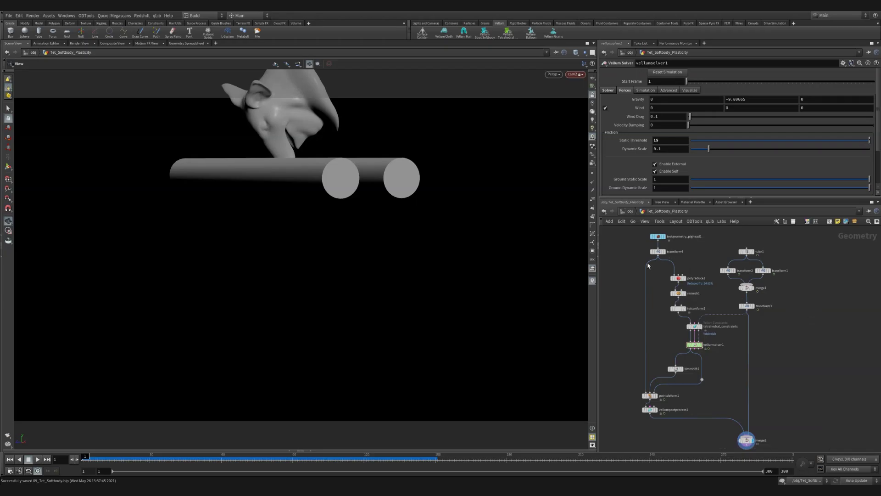
drag(670, 239, 671, 241)
key(r)
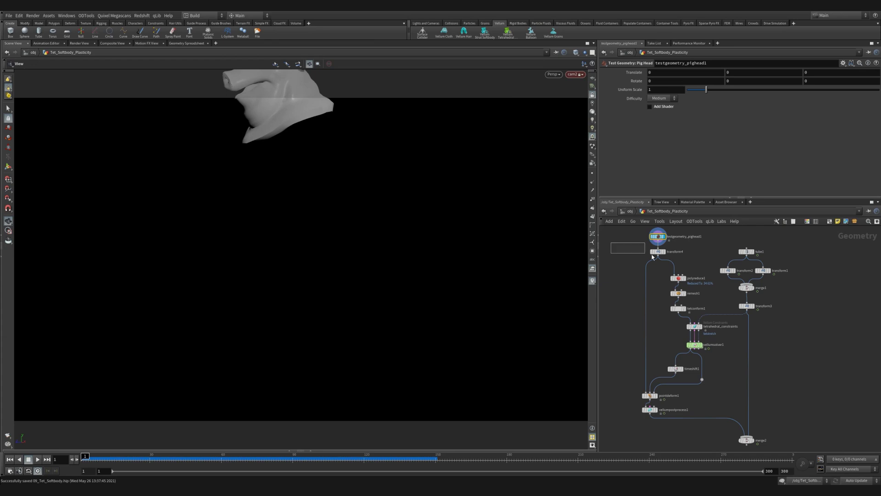
click(656, 252)
key(r)
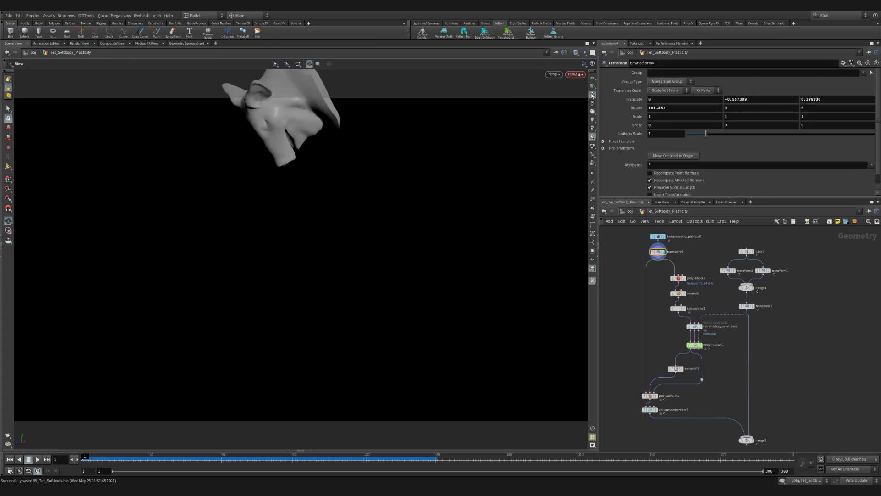
scroll(452, 164, down, 1)
middle_drag(338, 109, 337, 173)
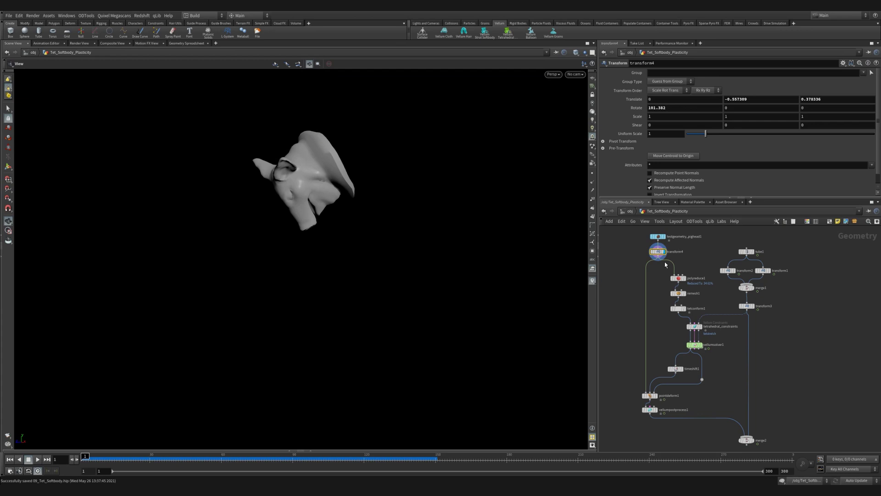
Step: Examine the pig head's mesh preparation through polyreduce1, remesh1 and tetconform1, followed by its tetrahedral constraints and vellumsolver1
click(679, 280)
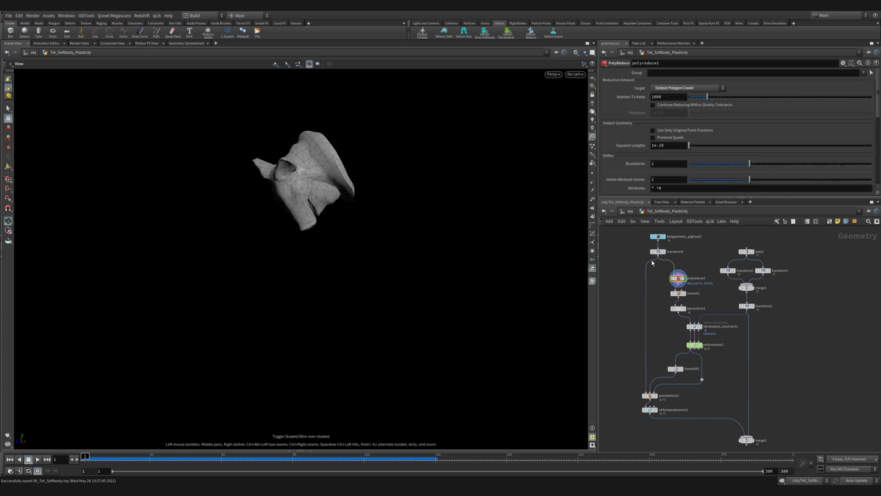
click(678, 293)
key(r)
click(678, 308)
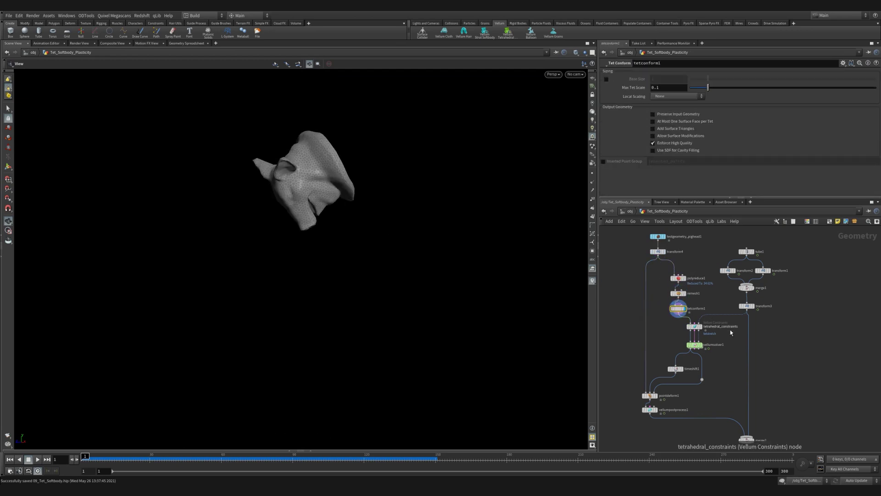
middle_drag(731, 333, 723, 323)
click(687, 335)
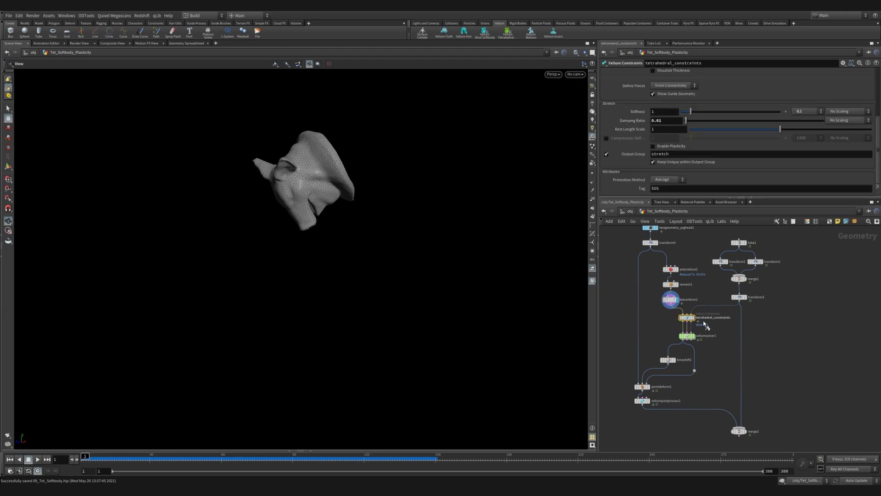
key(r)
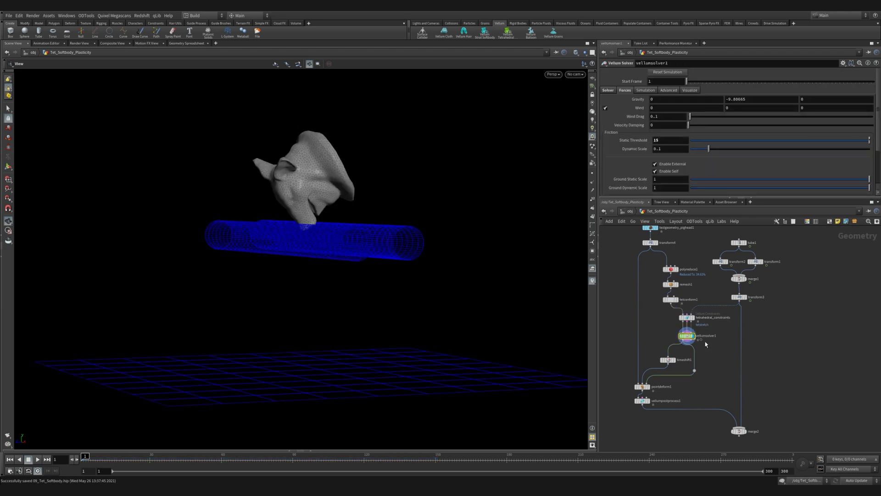
Step: Examine tube1 and the transformed tube pair, and view them as colliders in vellumsolver1
click(736, 243)
key(r)
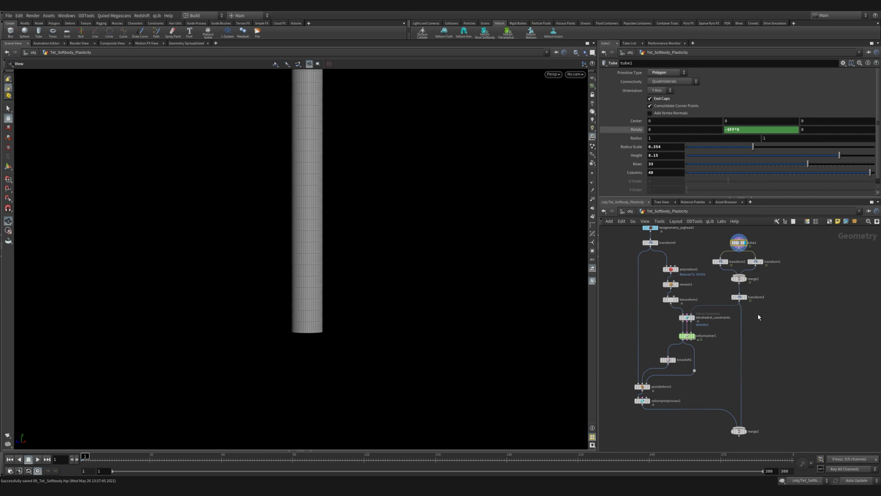
click(739, 297)
key(r)
click(687, 335)
key(r)
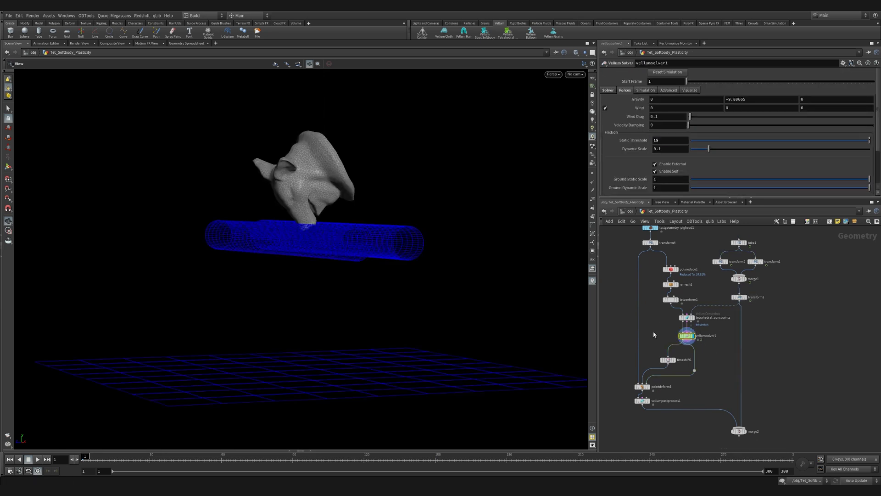
click(660, 343)
mouse_move(660, 342)
middle_down()
mouse_move(662, 316)
mouse_move(658, 328)
middle_up()
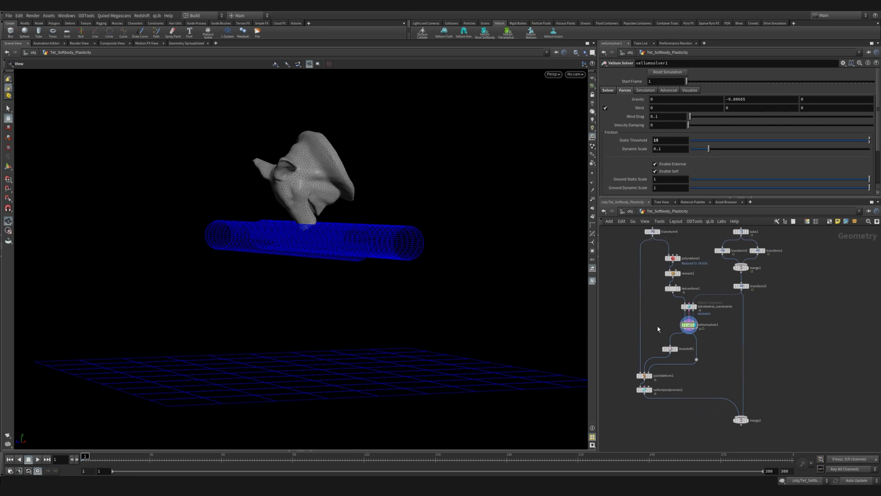
Step: Examine the pointdeform1 result, the merged camera view and the plasticity options of tetrahedral_constraints
click(643, 376)
key(r)
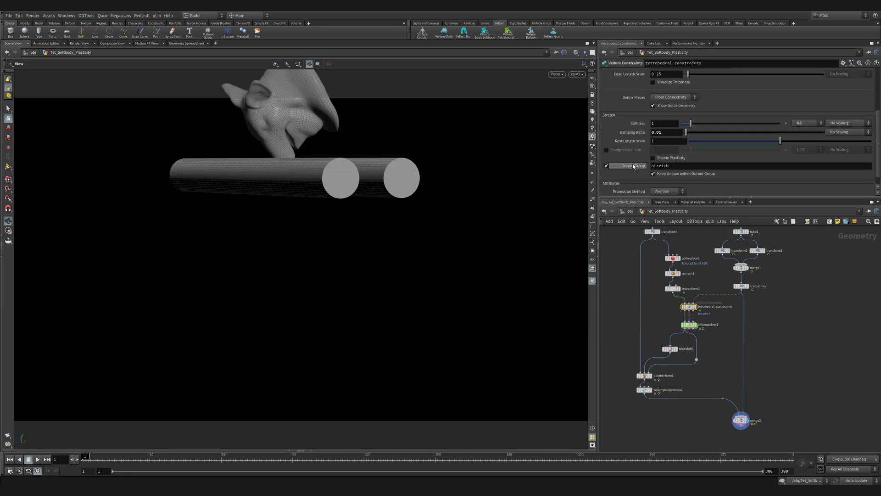
scroll(654, 152, down, 1)
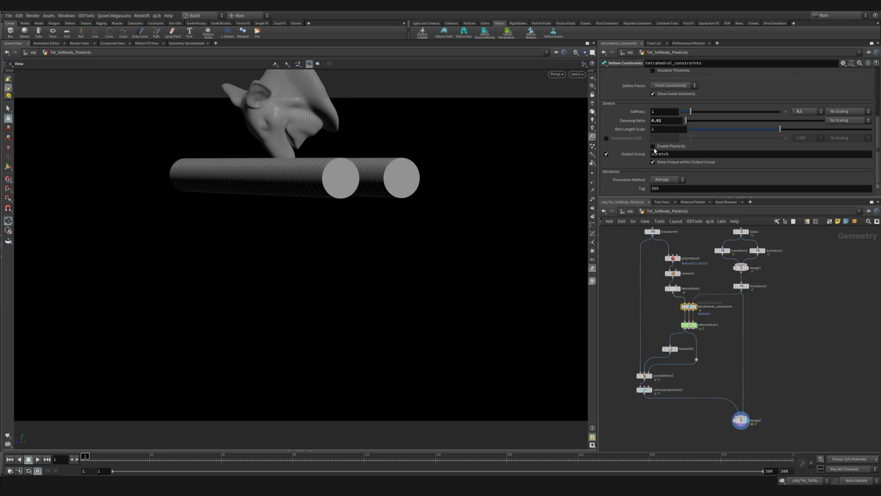
scroll(632, 164, down, 2)
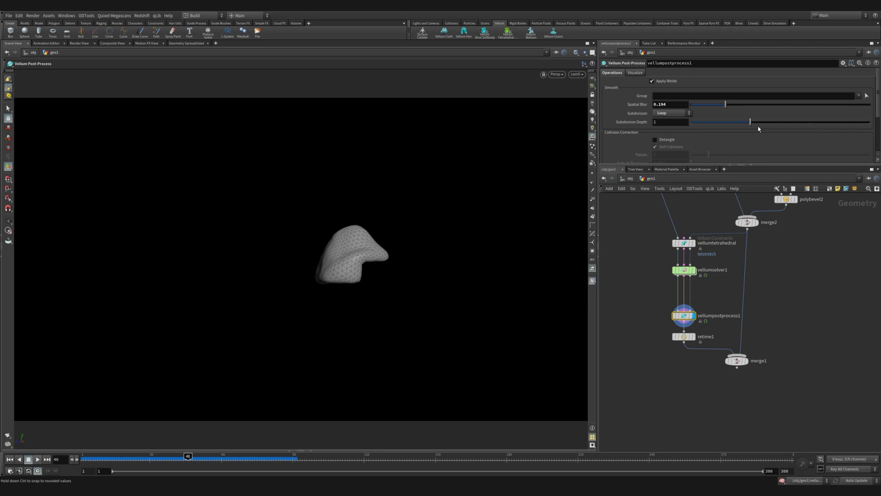
Step: Check vellumpostprocess1's node information in geo1, and insert a Convert Tets node between vellumsolver1 and vellumpostprocess1
click(668, 317)
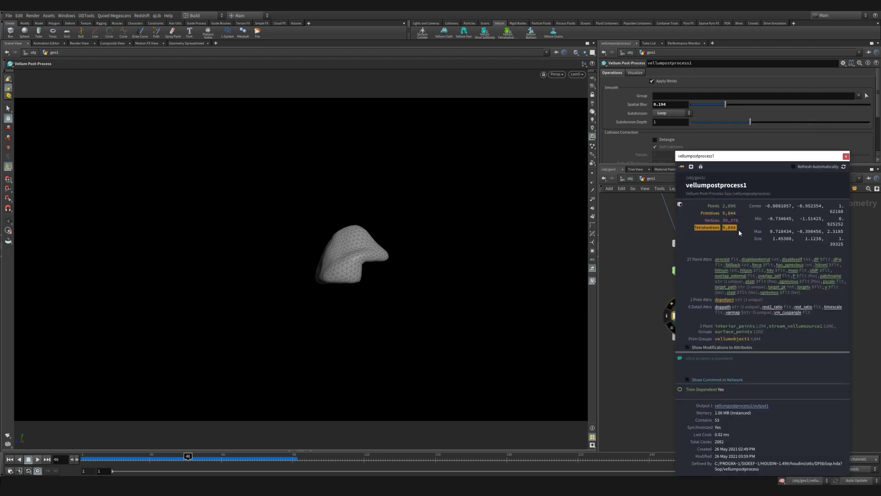
click(846, 156)
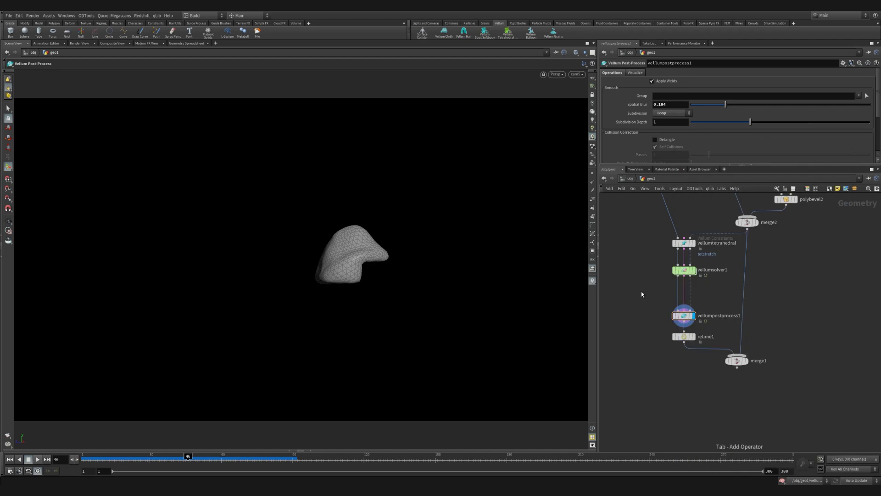
key(Tab)
text(convert)
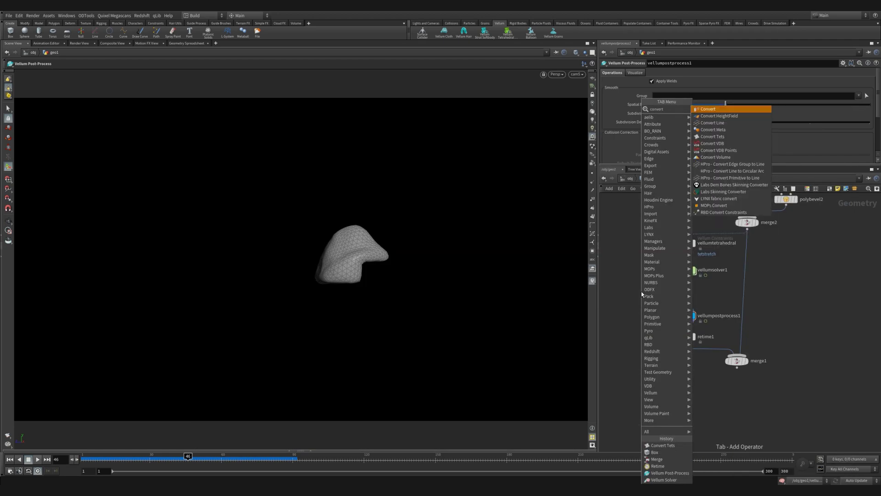
key(Down)
key(Return)
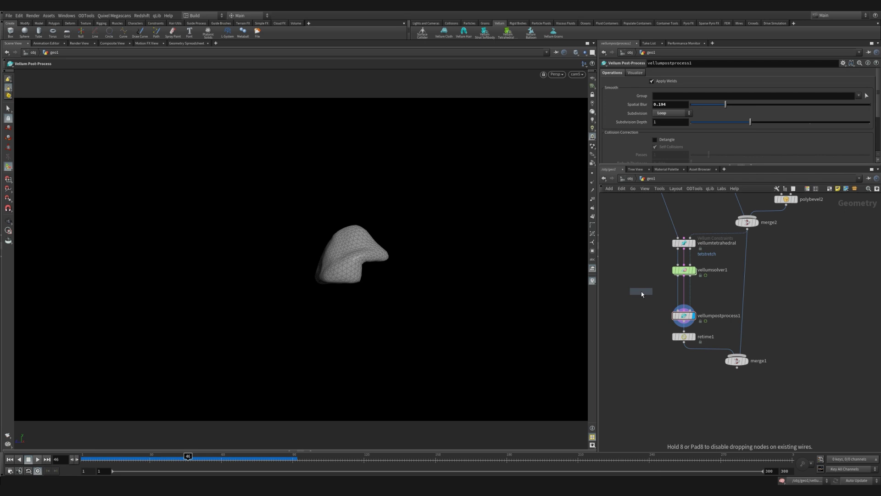
click(676, 299)
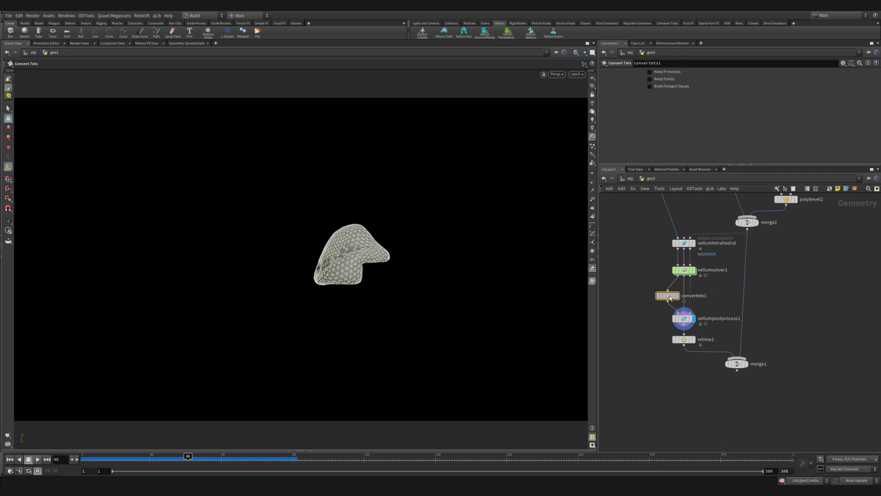